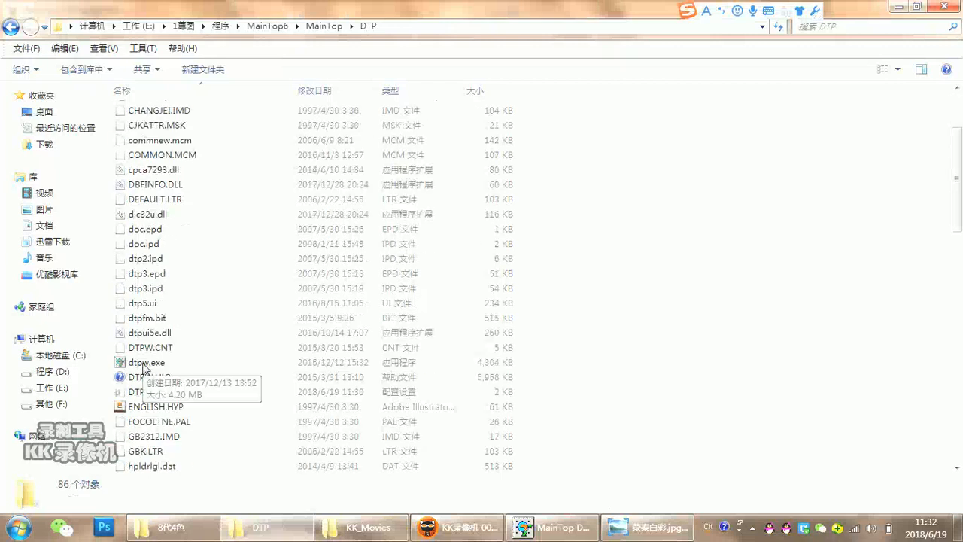
Launch MainTop DTP from dtpw.exe in the DTP folder and switch to its new window
{"action": "double_click", "coordinate": [143, 365]}
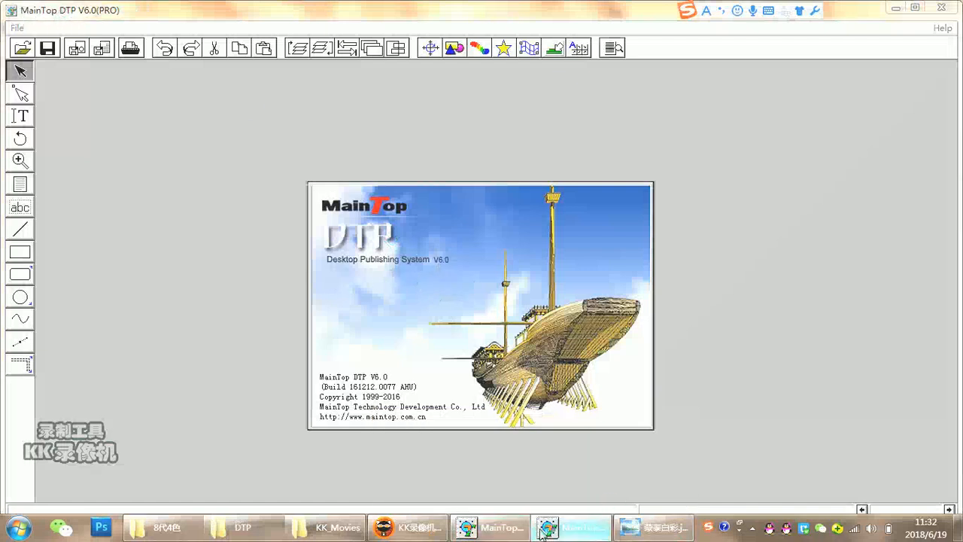
{"action": "left_click", "coordinate": [598, 528]}
{"action": "left_click", "coordinate": [599, 532]}
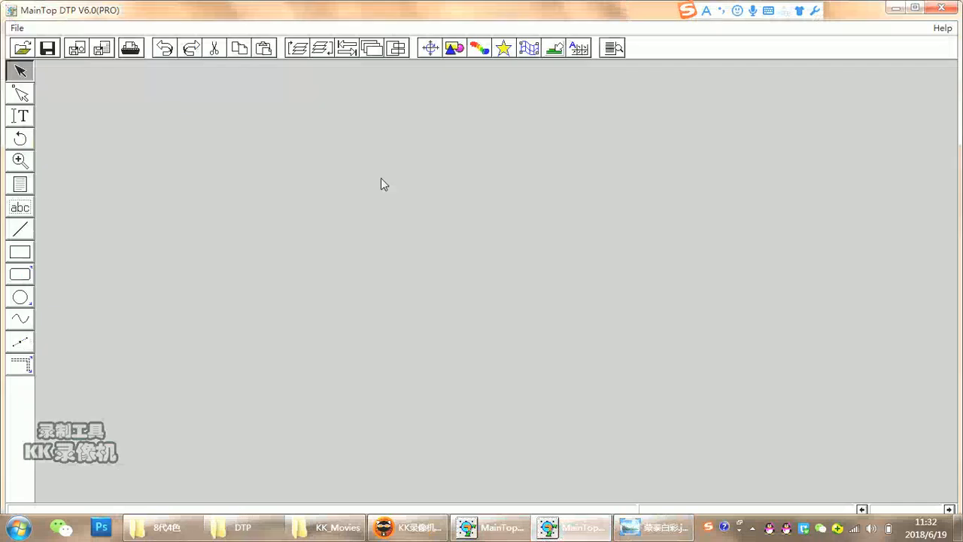
Start a custom printer installation from MainTop's printer setup
{"action": "left_click", "coordinate": [17, 29]}
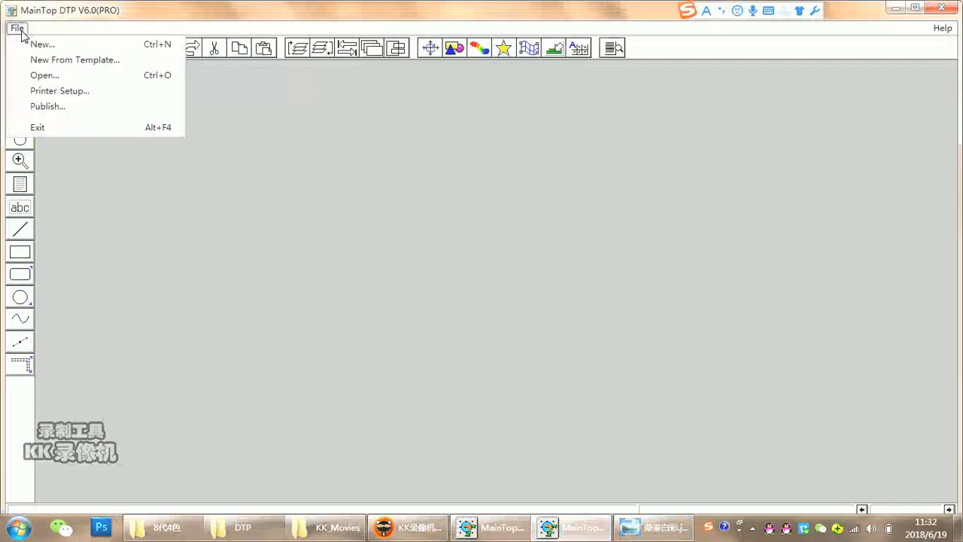
{"action": "left_click", "coordinate": [66, 95]}
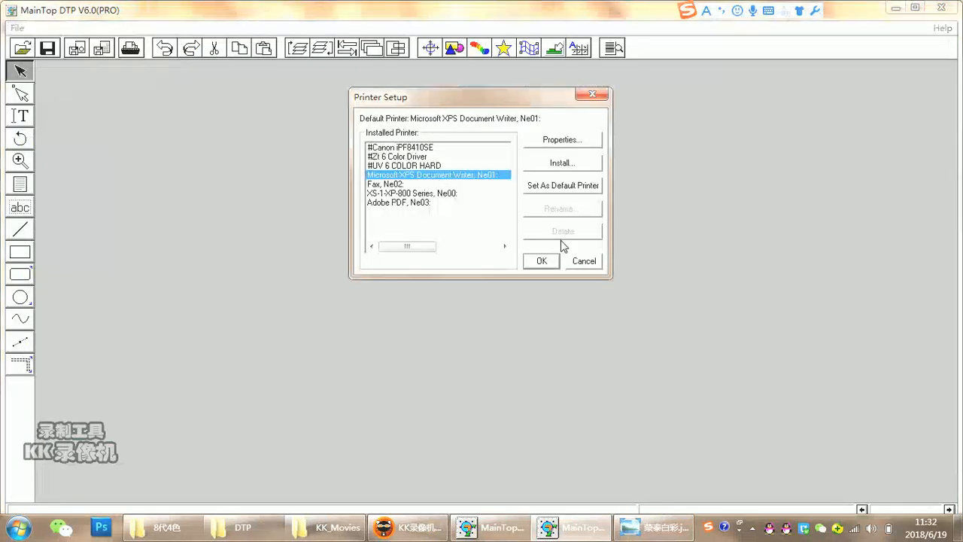
{"action": "left_click", "coordinate": [561, 164]}
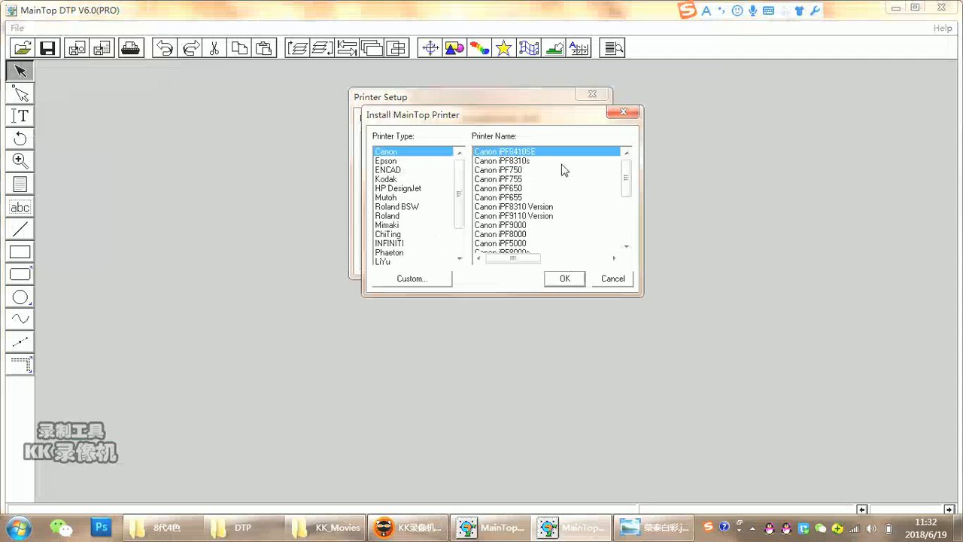
{"action": "left_click", "coordinate": [412, 278]}
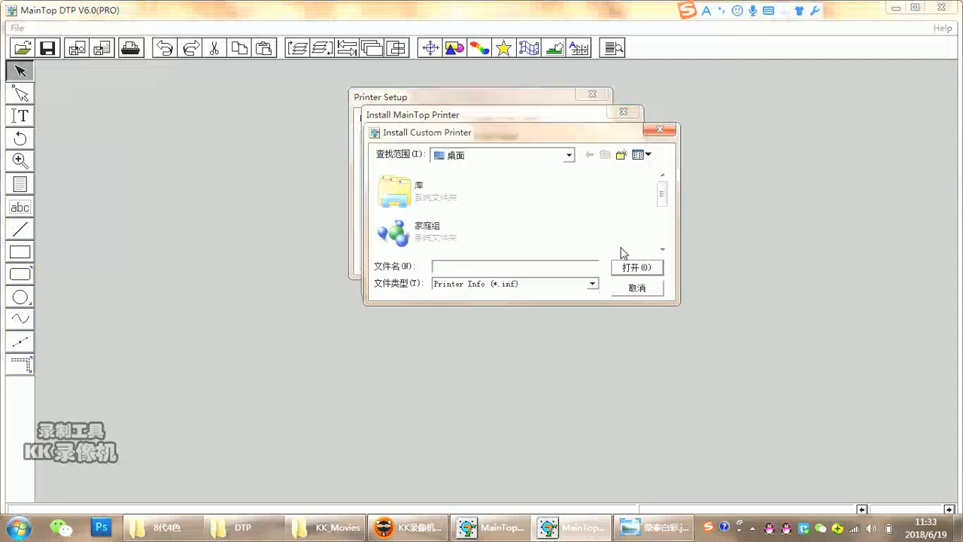
Browse to the 1尊图 folder on the 工作 (E:) drive for the custom printer file
{"action": "left_click_drag", "start_coordinate": [662, 194], "coordinate": [667, 223]}
{"action": "double_click", "coordinate": [470, 242]}
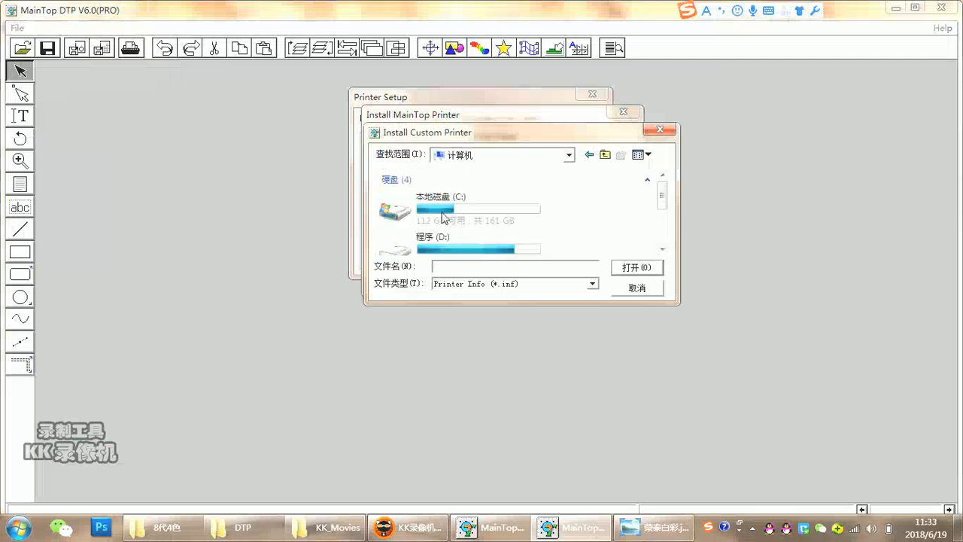
{"action": "left_click_drag", "start_coordinate": [661, 194], "coordinate": [662, 224]}
{"action": "double_click", "coordinate": [459, 213]}
{"action": "scroll", "coordinate": [453, 235], "scroll_direction": "down", "scroll_amount": 3}
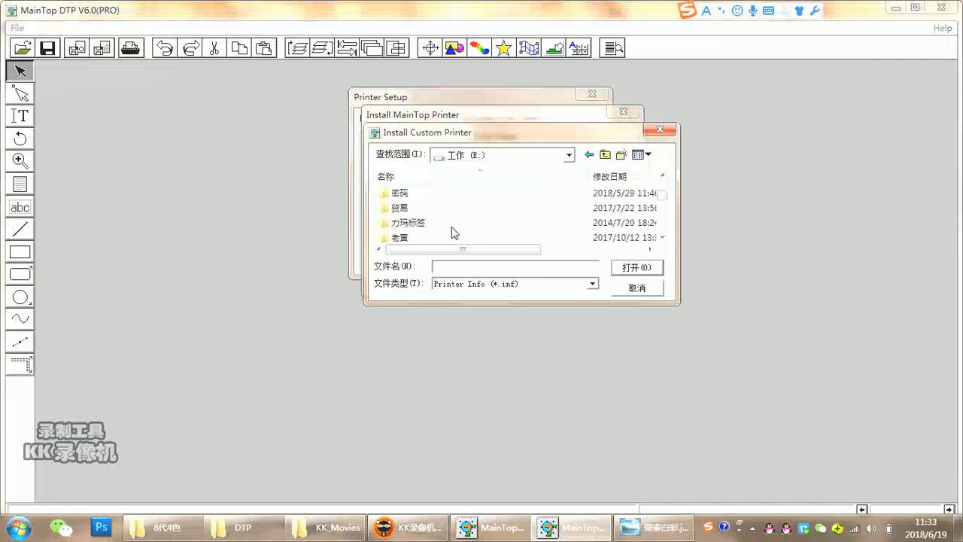
{"action": "scroll", "coordinate": [452, 233], "scroll_direction": "down", "scroll_amount": 5}
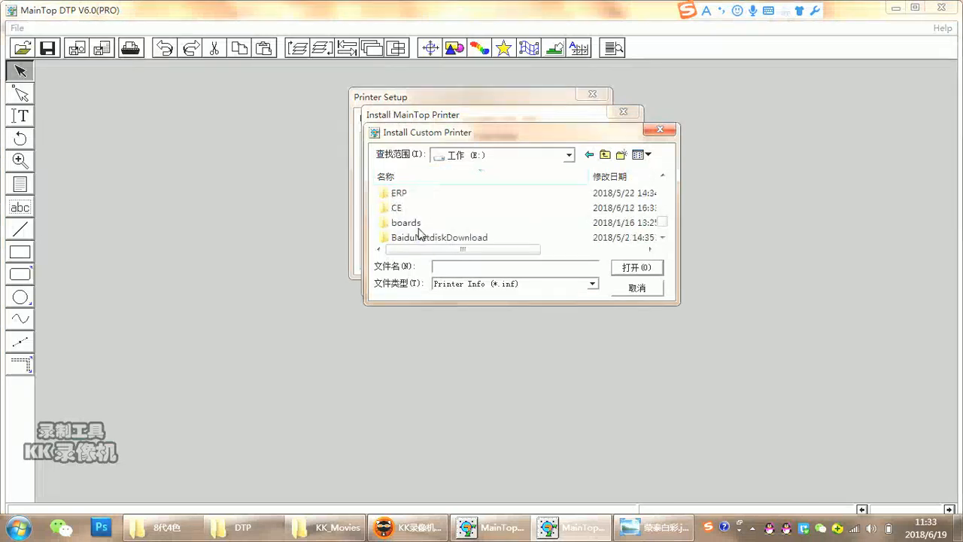
{"action": "double_click", "coordinate": [416, 224]}
Open the 程序 folder and its UV平板 subfolder in the custom printer file browser
{"action": "scroll", "coordinate": [415, 220], "scroll_direction": "down", "scroll_amount": 1}
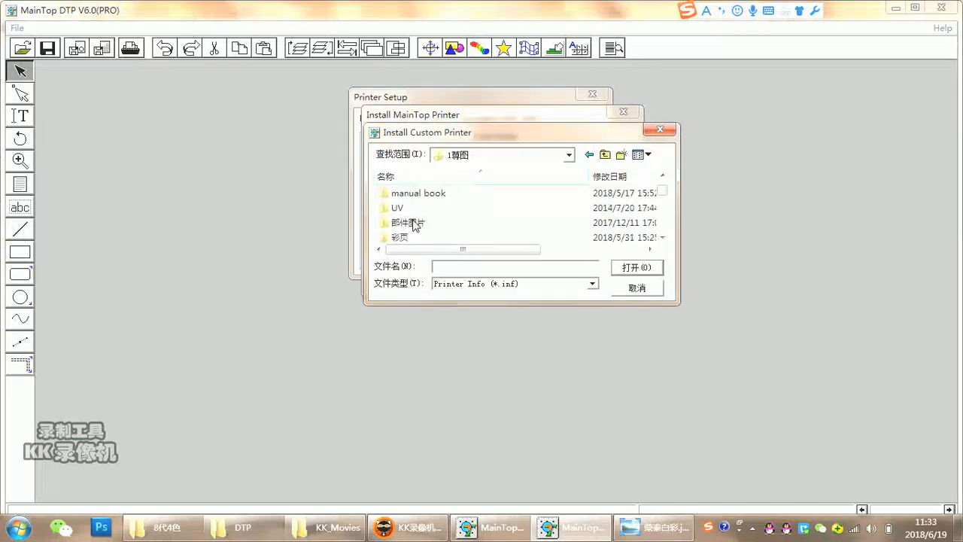
{"action": "scroll", "coordinate": [406, 216], "scroll_direction": "down", "scroll_amount": 2}
{"action": "scroll", "coordinate": [413, 220], "scroll_direction": "up", "scroll_amount": 1}
{"action": "double_click", "coordinate": [410, 194]}
{"action": "scroll", "coordinate": [421, 218], "scroll_direction": "down", "scroll_amount": 5}
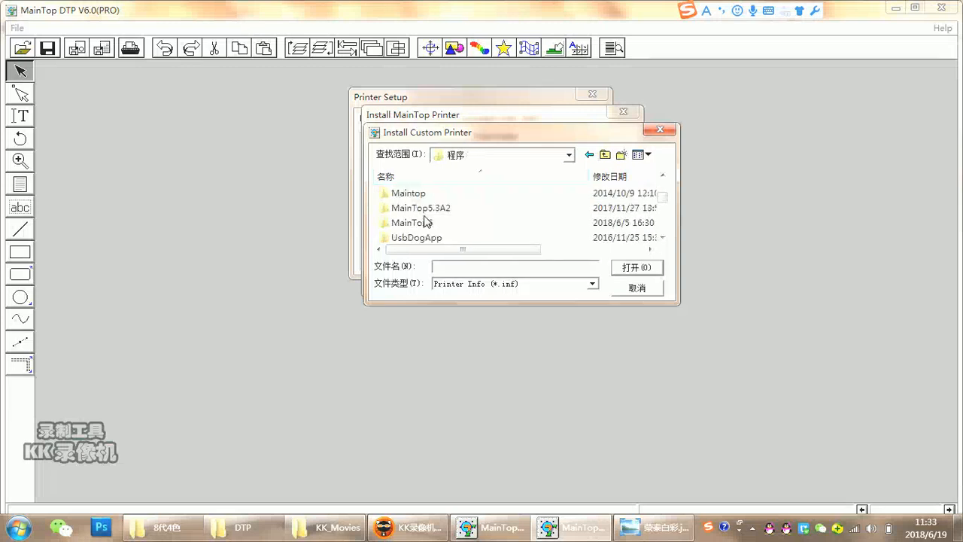
{"action": "scroll", "coordinate": [424, 221], "scroll_direction": "down", "scroll_amount": 3}
{"action": "scroll", "coordinate": [424, 220], "scroll_direction": "up", "scroll_amount": 4}
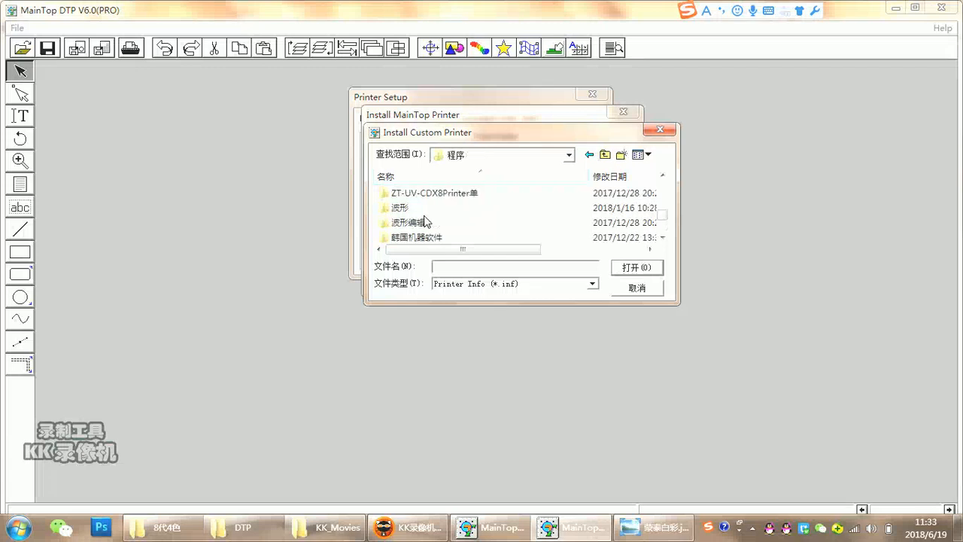
{"action": "double_click", "coordinate": [424, 222]}
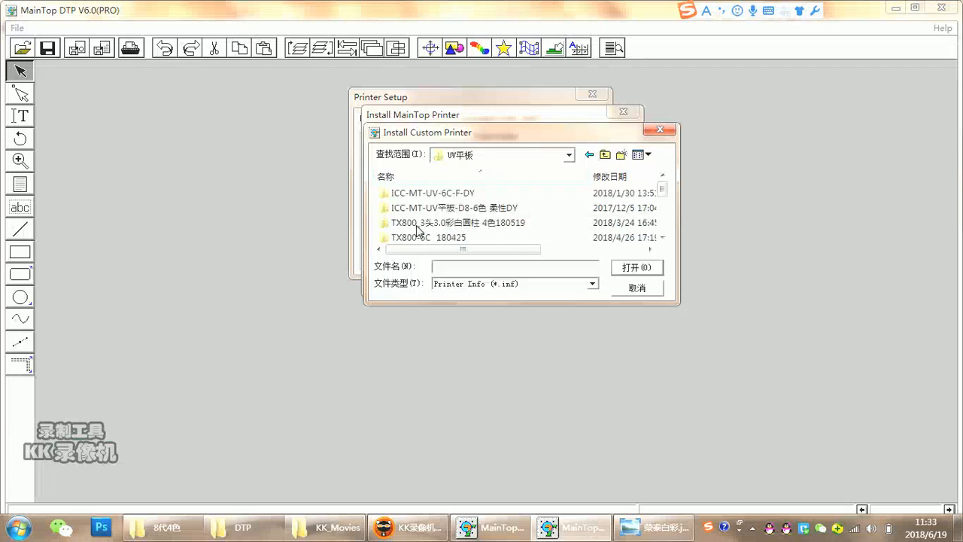
Install the custom printer from ztpr.inf in 软件包, 8代4色, ICC-MT-UV-D8-4C-DY-N
{"action": "scroll", "coordinate": [415, 227], "scroll_direction": "down", "scroll_amount": 3}
{"action": "double_click", "coordinate": [416, 225]}
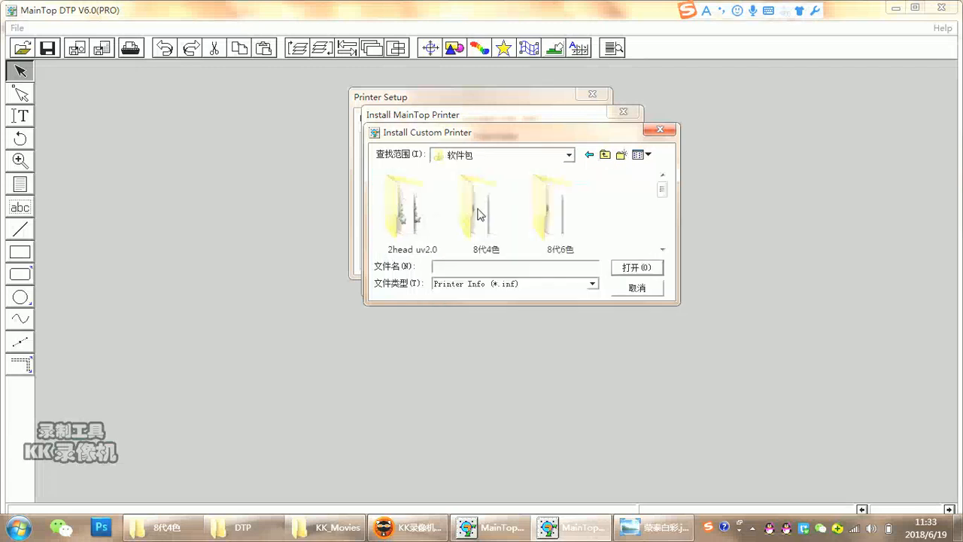
{"action": "double_click", "coordinate": [463, 218]}
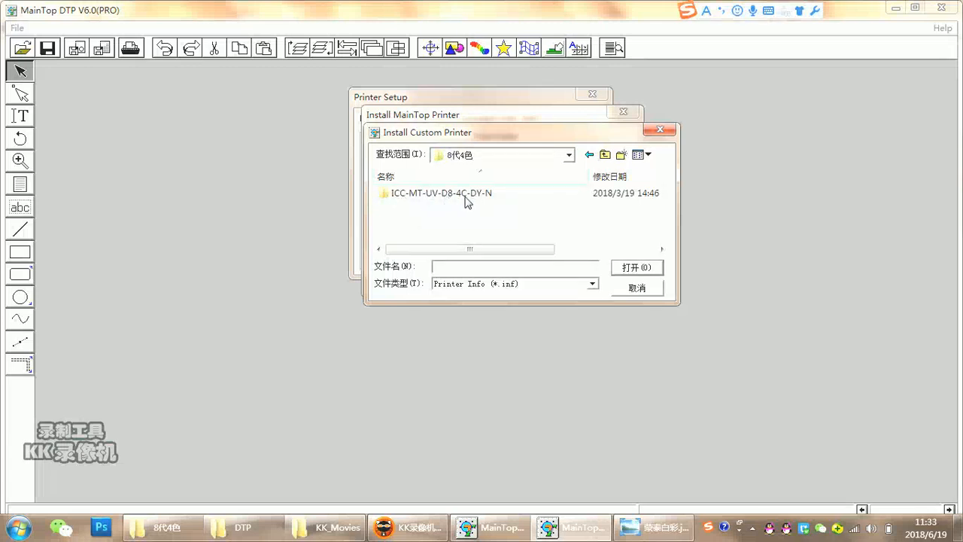
{"action": "double_click", "coordinate": [473, 197]}
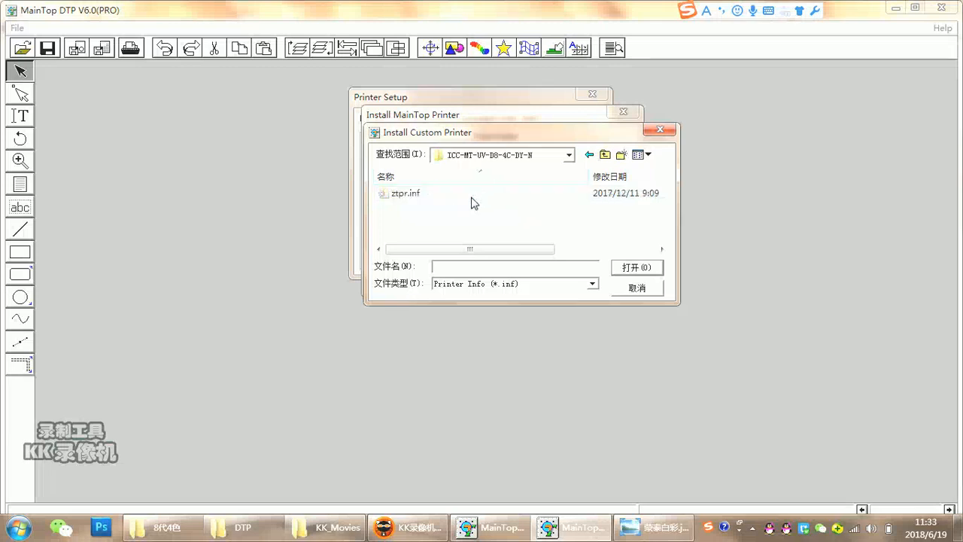
{"action": "left_click", "coordinate": [400, 197]}
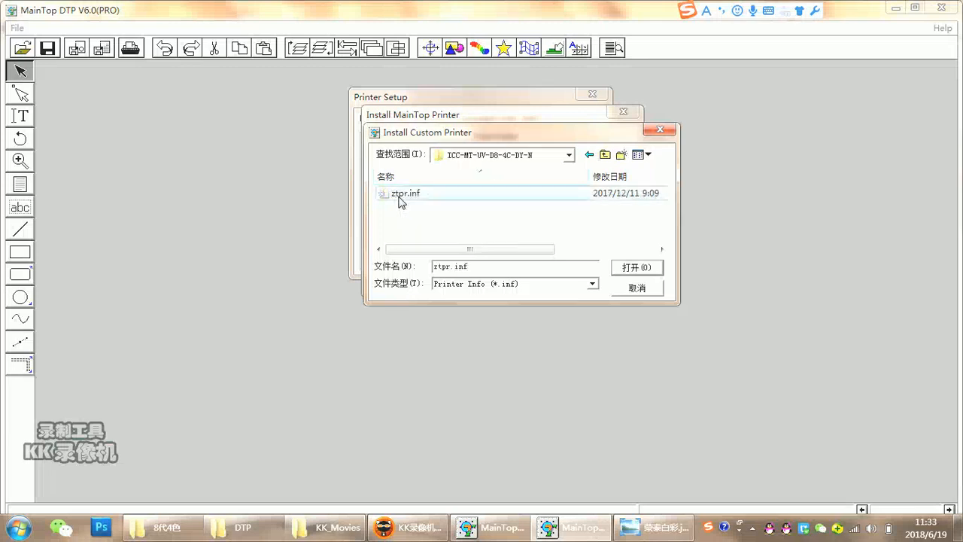
{"action": "left_click", "coordinate": [640, 268]}
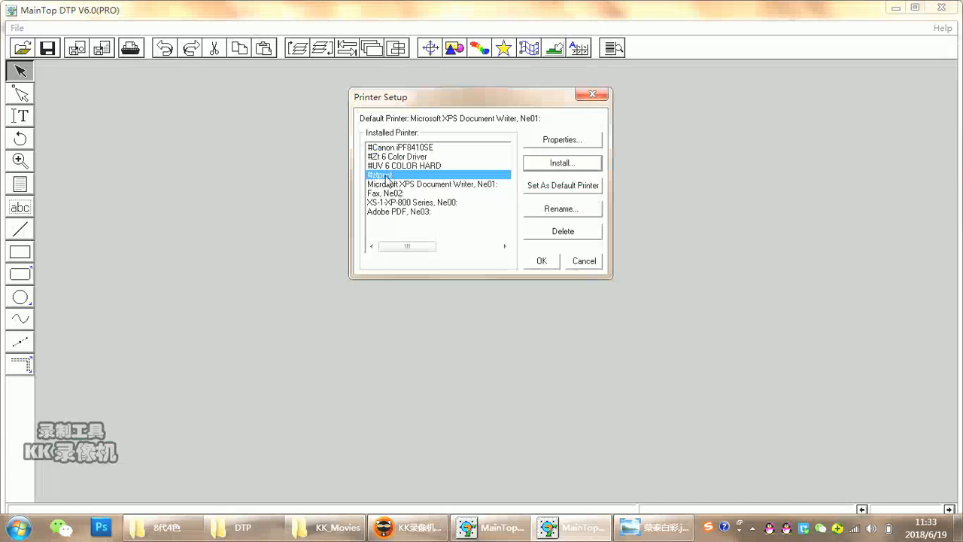
Rename the newly installed printer to "uv 4 color flat" and make it the default printer
{"action": "left_click", "coordinate": [561, 213]}
{"action": "type", "text": "uv 5"}
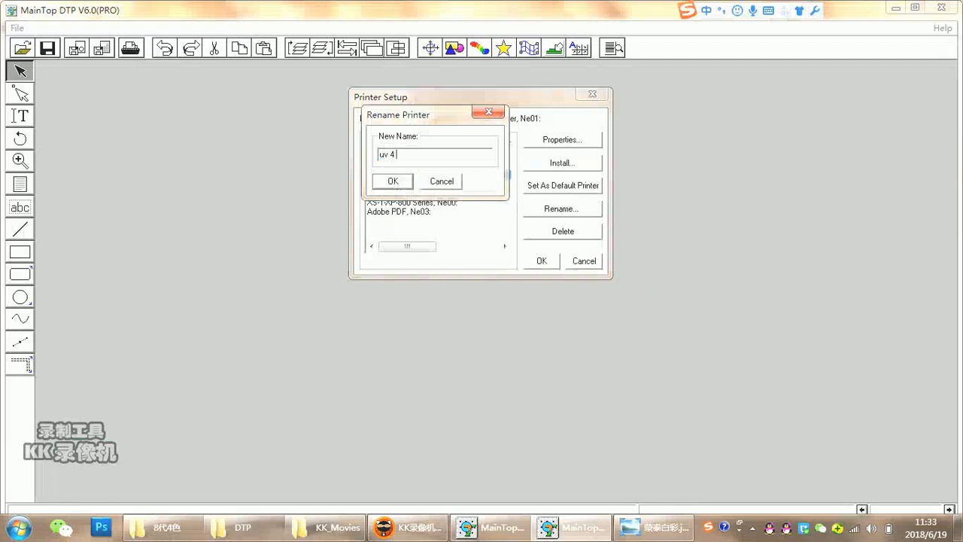
{"action": "type", "text": " color"}
{"action": "key", "text": "Return"}
{"action": "type", "text": "flat"}
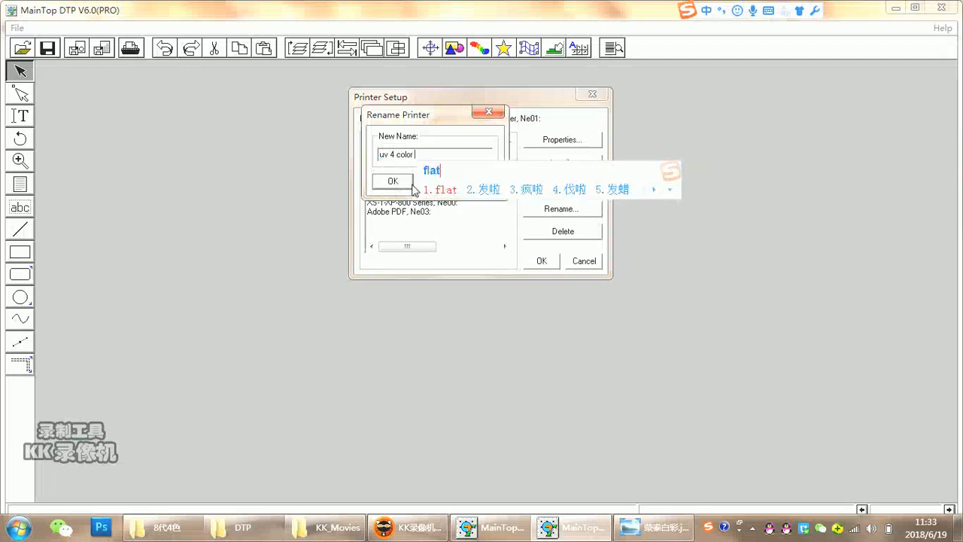
{"action": "key", "text": "Return"}
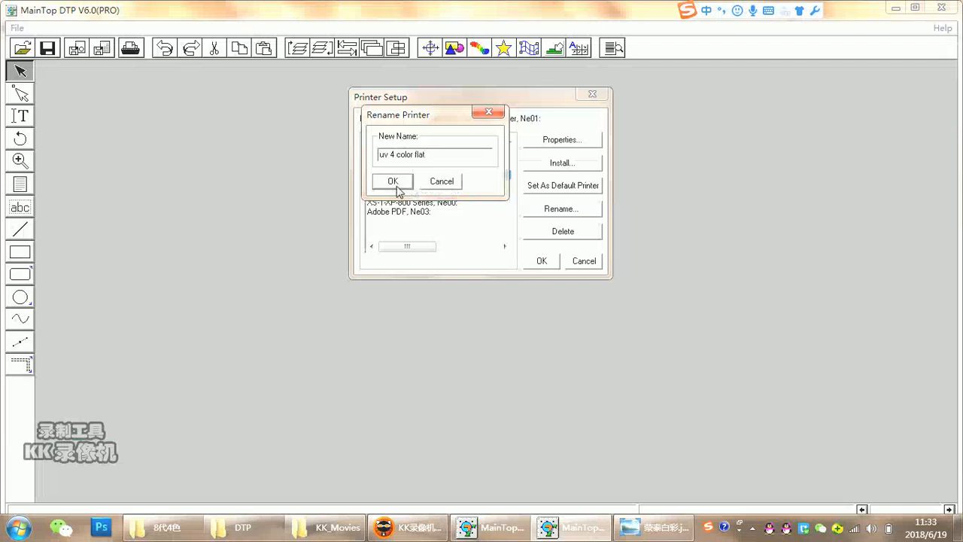
{"action": "left_click", "coordinate": [405, 185]}
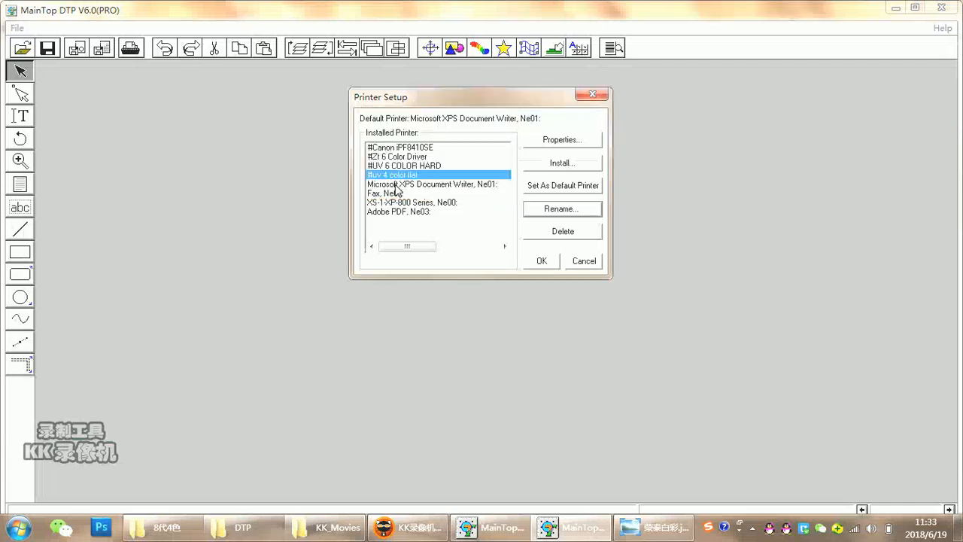
{"action": "left_click", "coordinate": [568, 192]}
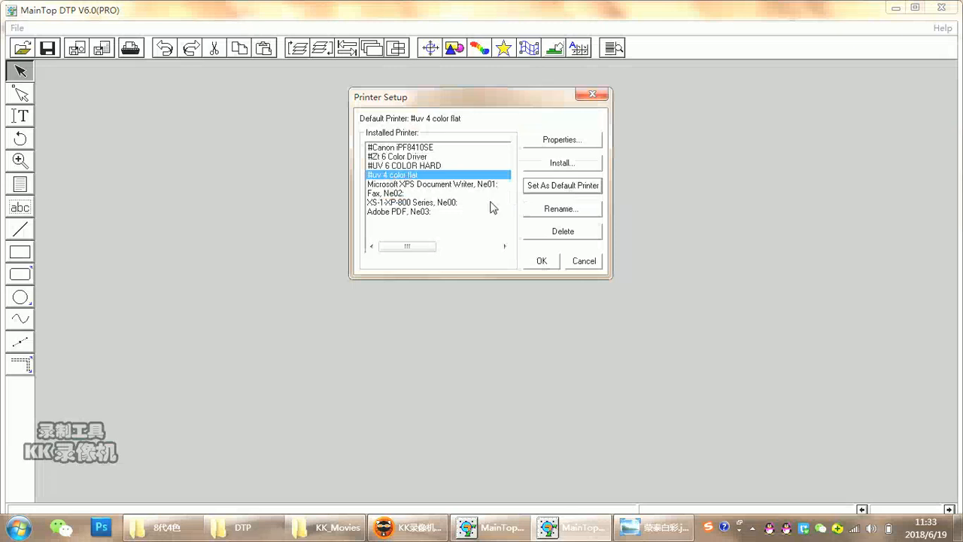
{"action": "left_click", "coordinate": [540, 262]}
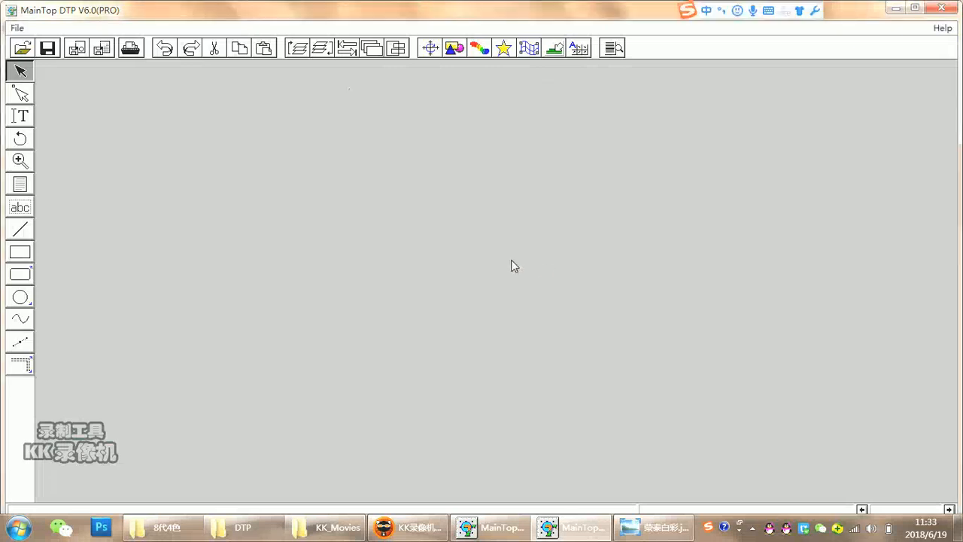
Create a new General Publication with a custom 76 x 106 mm portrait page and single master page
{"action": "left_click", "coordinate": [18, 29]}
{"action": "left_click", "coordinate": [41, 44]}
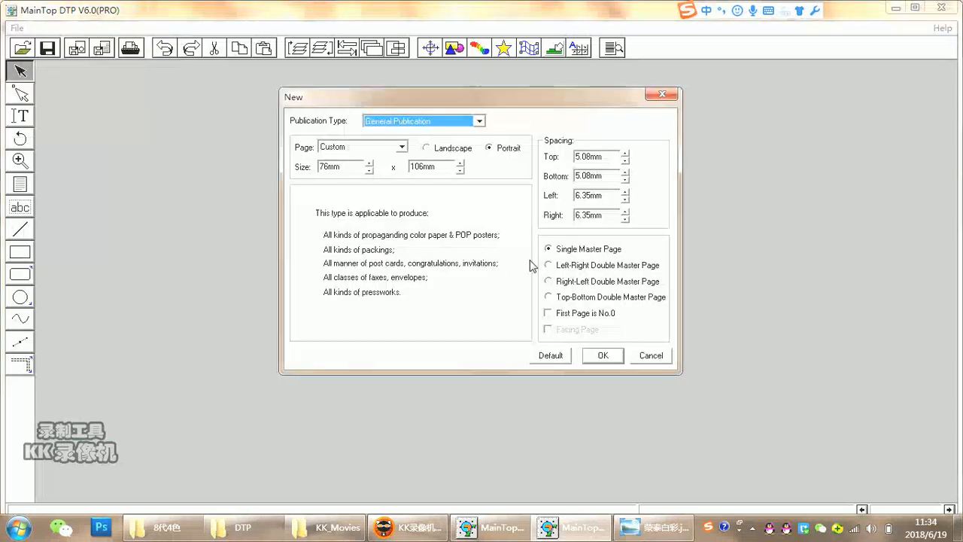
{"action": "left_click", "coordinate": [609, 360]}
Import the pictures 1-12.tif and 1-13.tif together from the desktop at 100% scale
{"action": "left_click", "coordinate": [34, 31]}
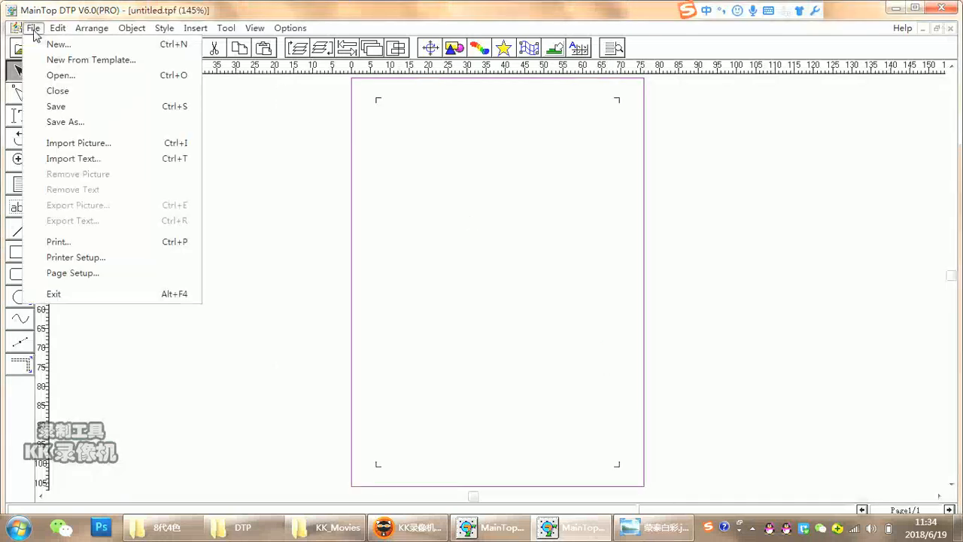
{"action": "left_click", "coordinate": [92, 146]}
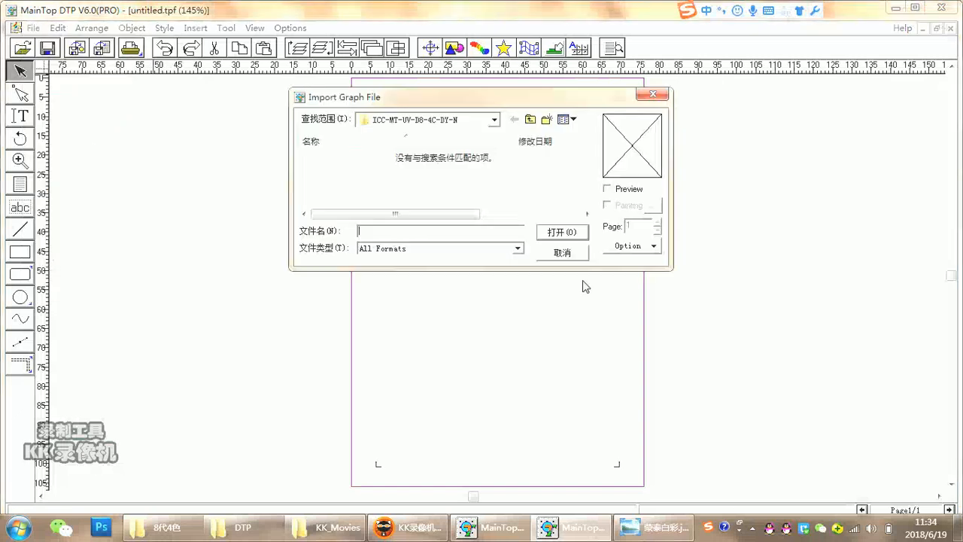
{"action": "left_click", "coordinate": [494, 122]}
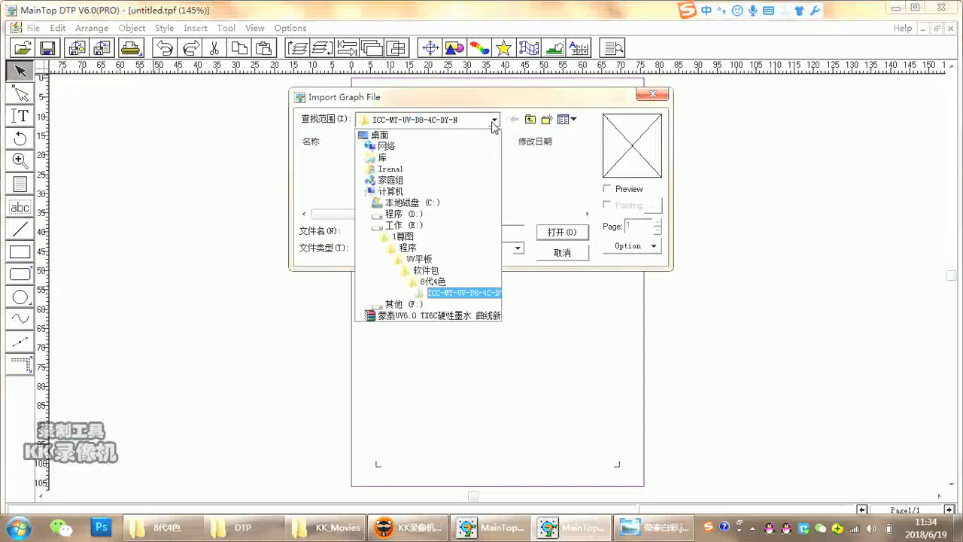
{"action": "left_click", "coordinate": [379, 135]}
{"action": "scroll", "coordinate": [422, 165], "scroll_direction": "down", "scroll_amount": 2}
{"action": "left_click_drag", "start_coordinate": [589, 164], "coordinate": [591, 167]}
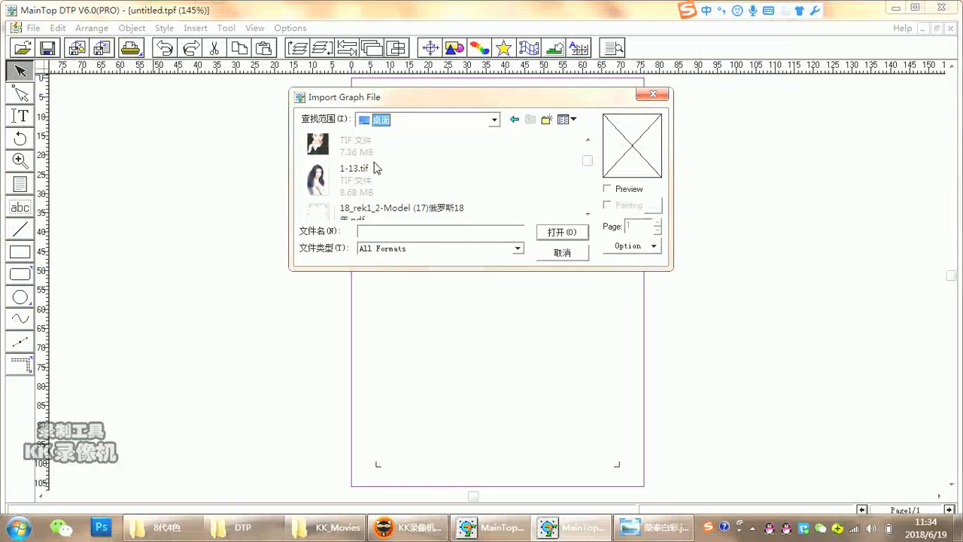
{"action": "scroll", "coordinate": [591, 144], "scroll_direction": "up", "scroll_amount": 1}
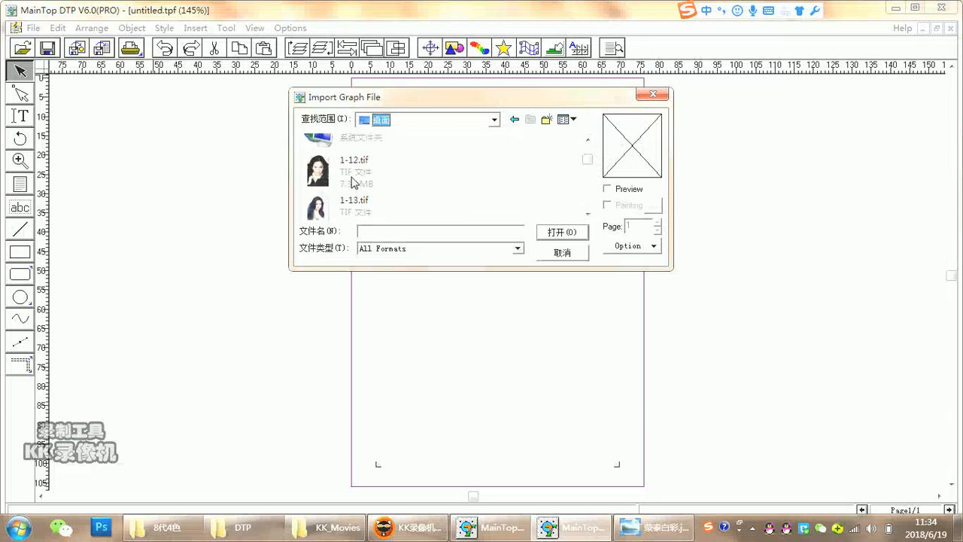
{"action": "left_click", "coordinate": [369, 209], "text": "shift"}
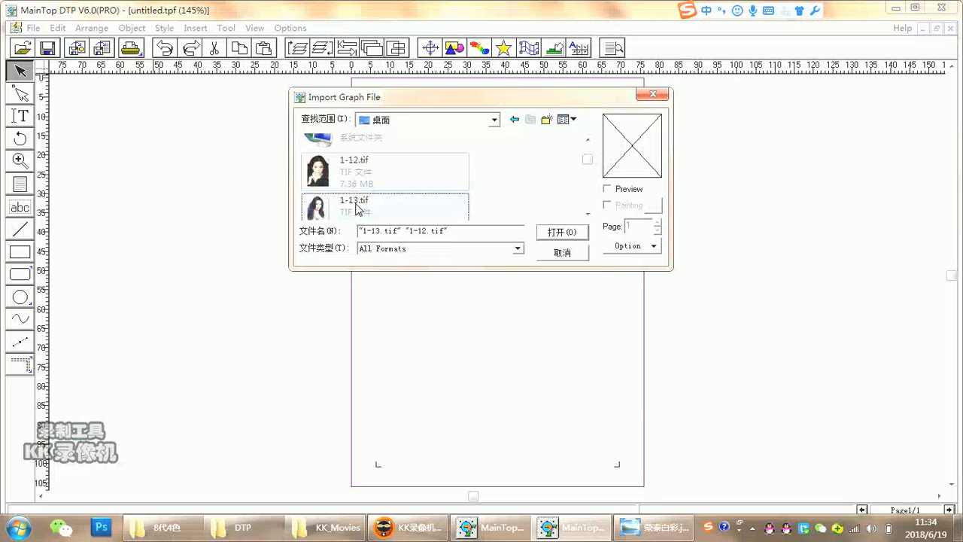
{"action": "left_click", "coordinate": [558, 232]}
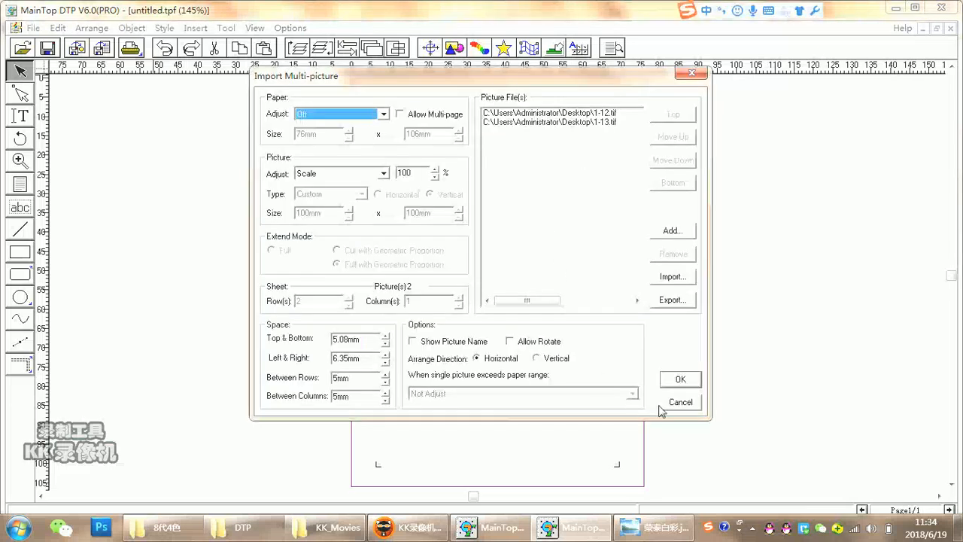
{"action": "left_click", "coordinate": [698, 379]}
{"action": "left_click", "coordinate": [438, 316]}
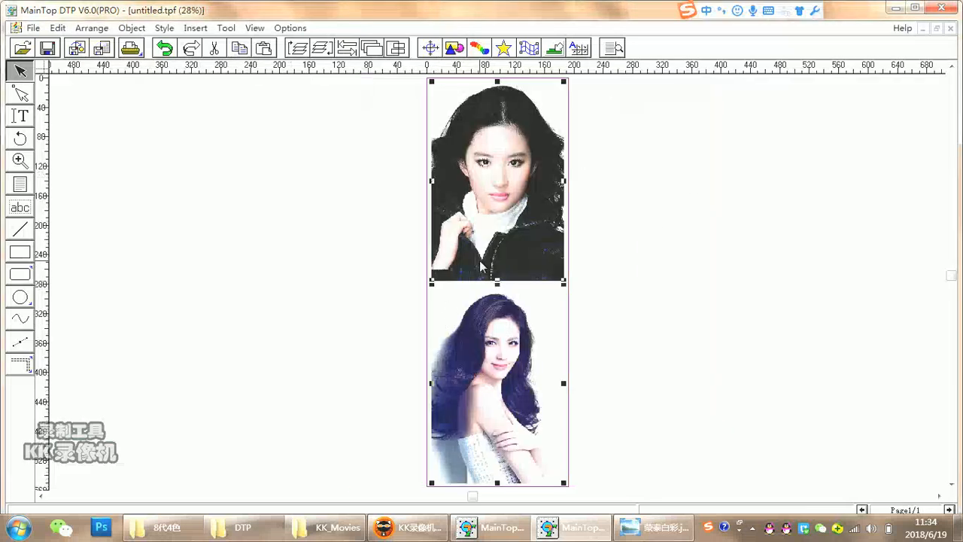
Move picture 1-12.tif off the page to its left and picture 1-13.tif to the page's upper part
{"action": "left_click", "coordinate": [510, 204]}
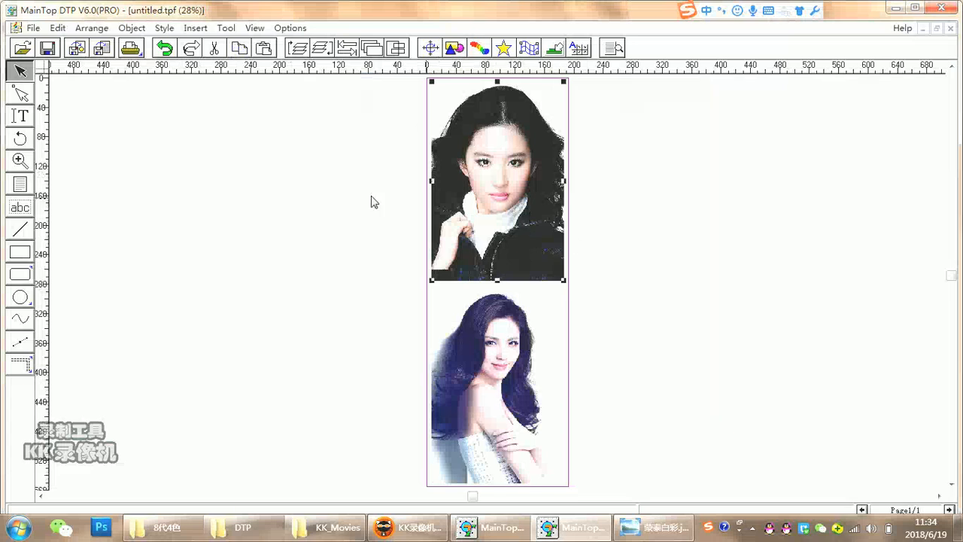
{"action": "left_click_drag", "start_coordinate": [510, 204], "coordinate": [333, 206]}
{"action": "left_click_drag", "start_coordinate": [479, 368], "coordinate": [479, 219]}
{"action": "left_click_drag", "start_coordinate": [505, 252], "coordinate": [502, 212]}
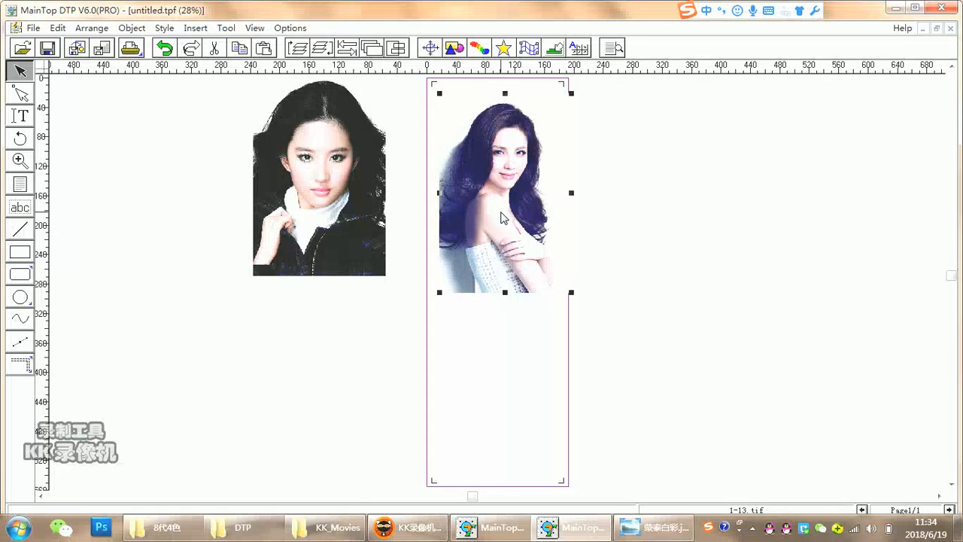
Resize picture 1-13.tif on the page to a width of 20 mm with its proportions constrained
{"action": "right_click", "coordinate": [493, 206]}
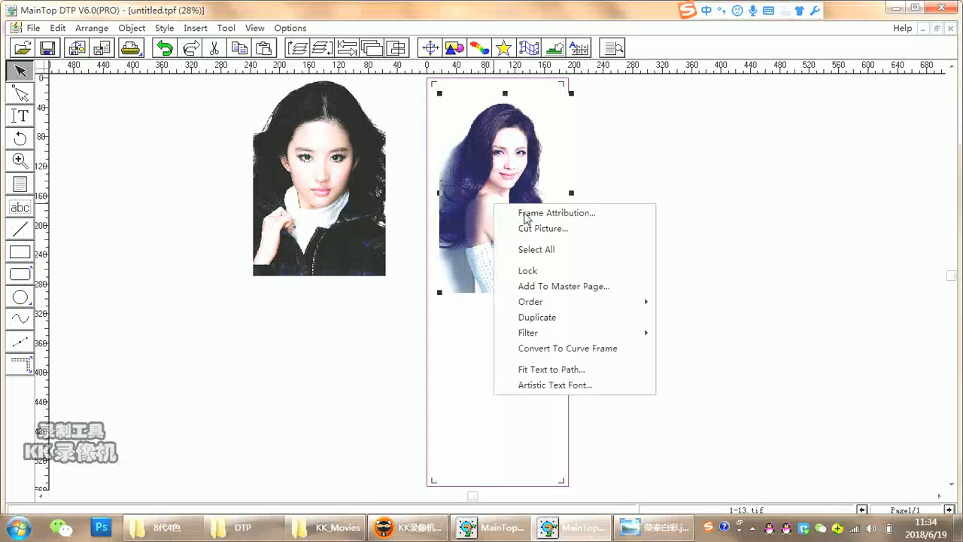
{"action": "left_click", "coordinate": [520, 214]}
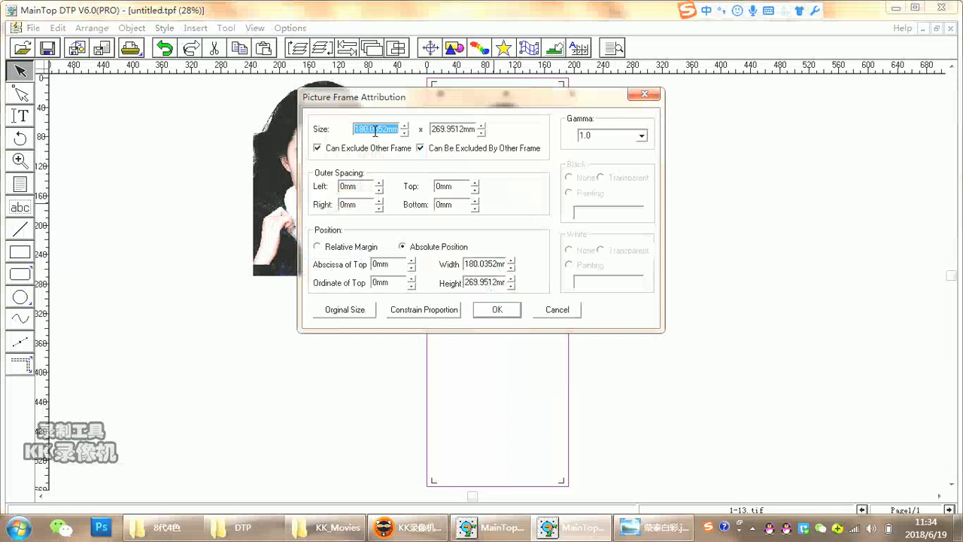
{"action": "left_click_drag", "start_coordinate": [385, 129], "coordinate": [339, 133]}
{"action": "type", "text": "20"}
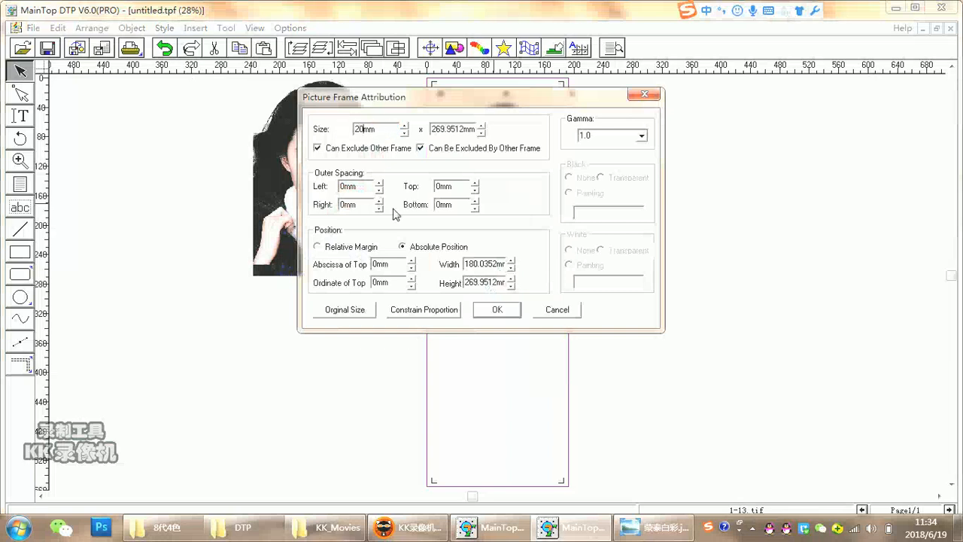
{"action": "left_click", "coordinate": [420, 313]}
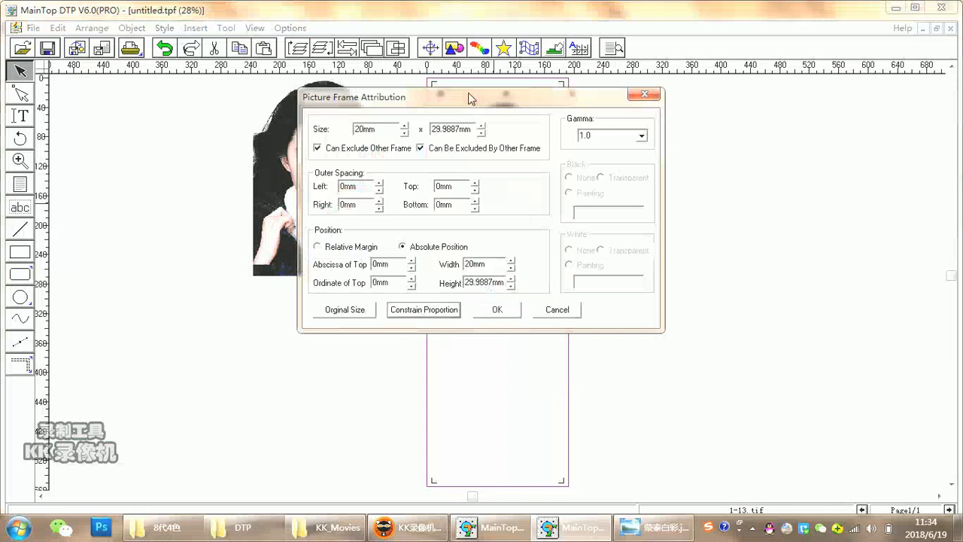
{"action": "left_click", "coordinate": [497, 309]}
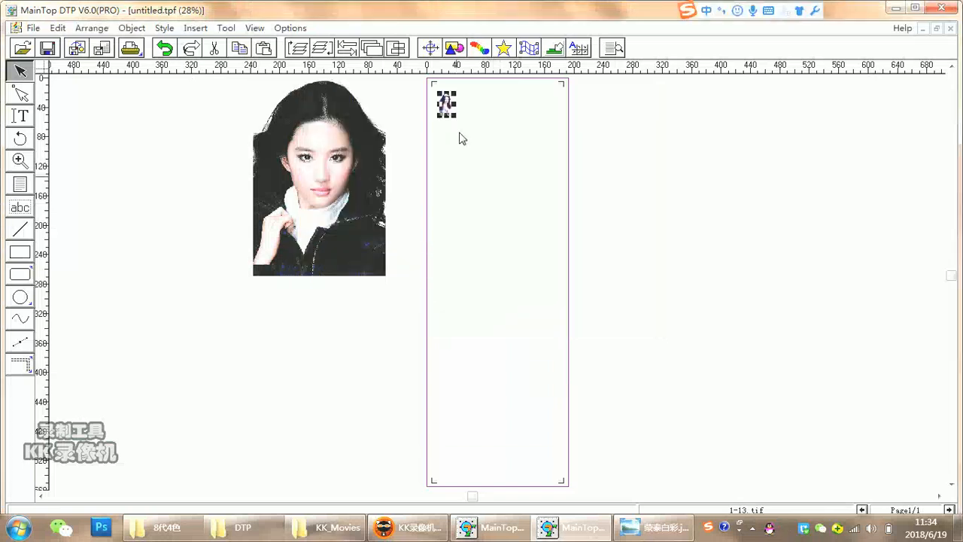
Resize picture 1-12.tif beside the page to a width of 20 mm with its proportions constrained
{"action": "right_click", "coordinate": [309, 170]}
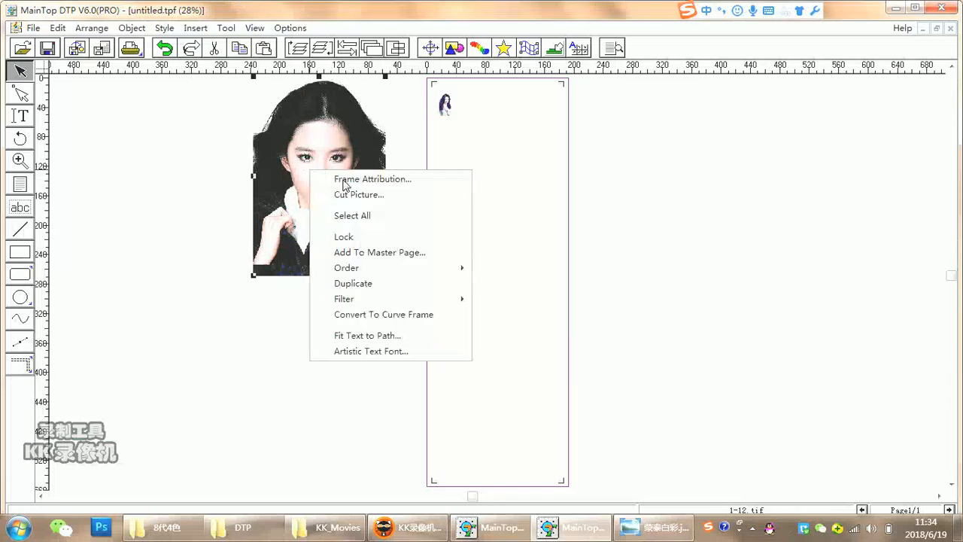
{"action": "left_click", "coordinate": [343, 184]}
{"action": "double_click", "coordinate": [390, 126]}
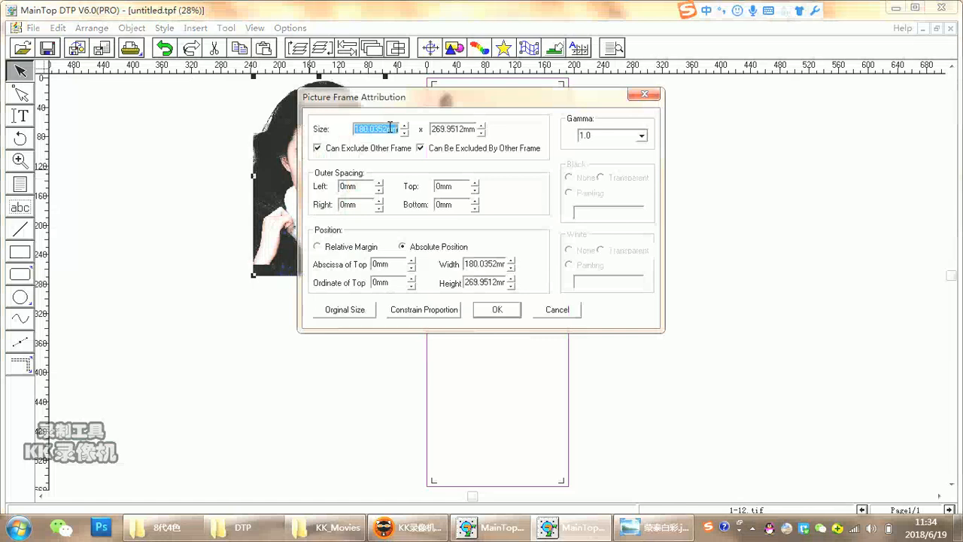
{"action": "type", "text": "20"}
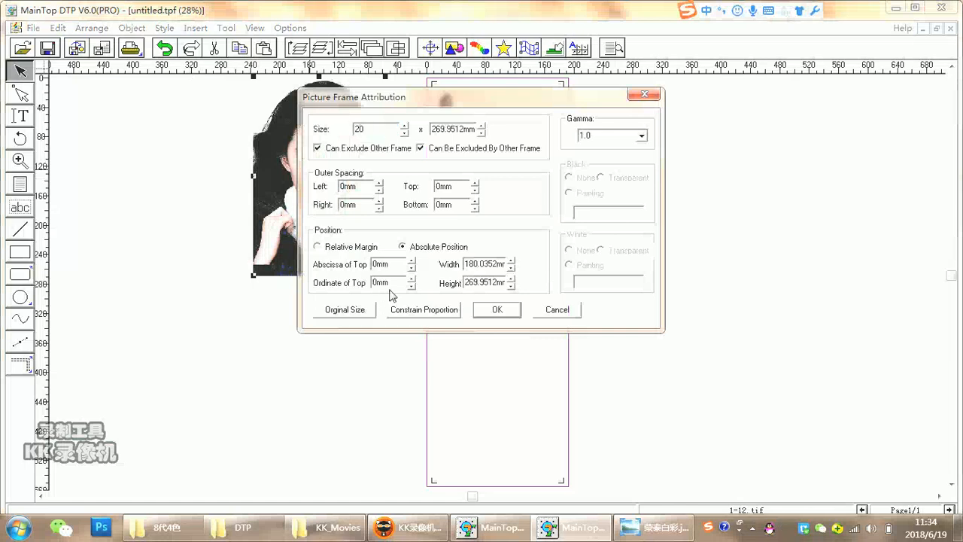
{"action": "left_click", "coordinate": [410, 312]}
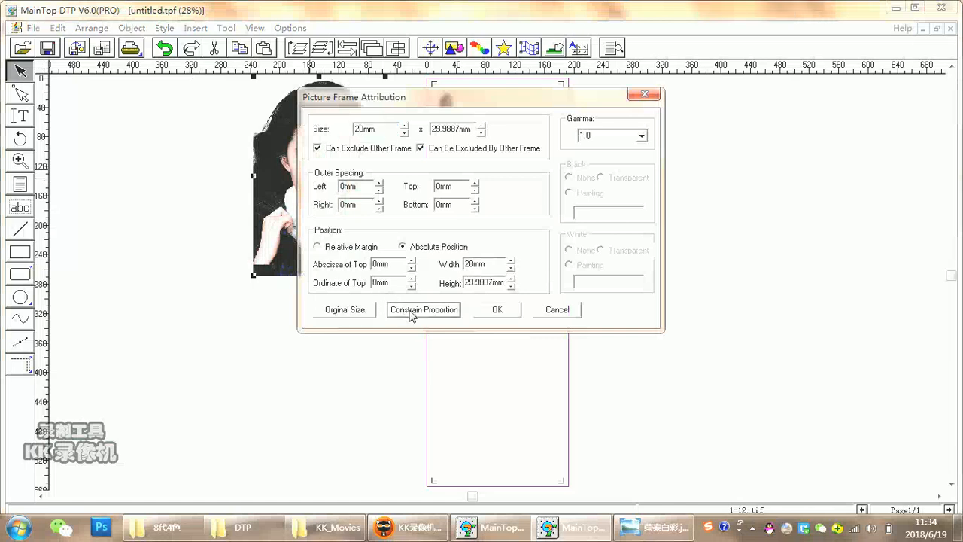
{"action": "left_click", "coordinate": [516, 312]}
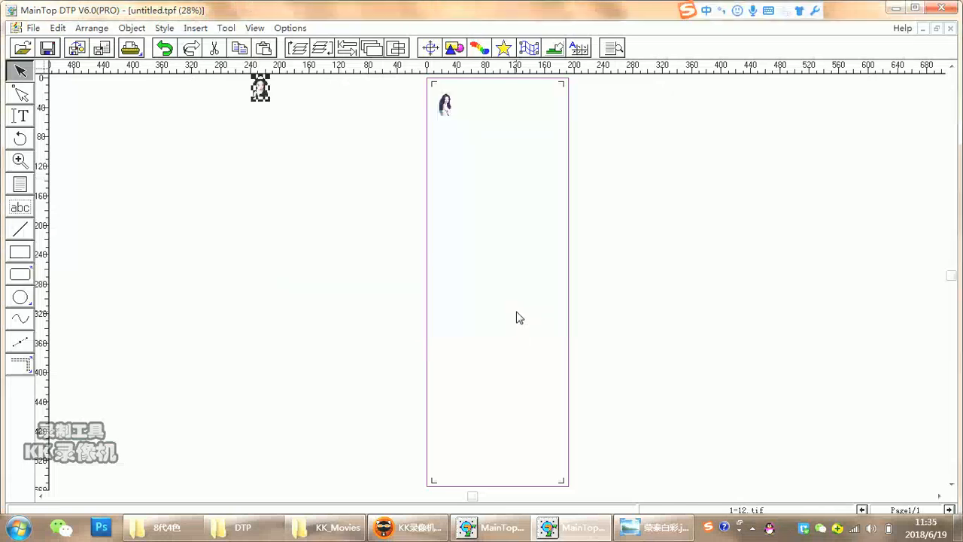
Move picture 1-12.tif onto the page, align both pictures by their top edges and space them 1 mm apart horizontally
{"action": "left_click_drag", "start_coordinate": [257, 87], "coordinate": [503, 125]}
{"action": "left_click_drag", "start_coordinate": [576, 184], "coordinate": [399, 185]}
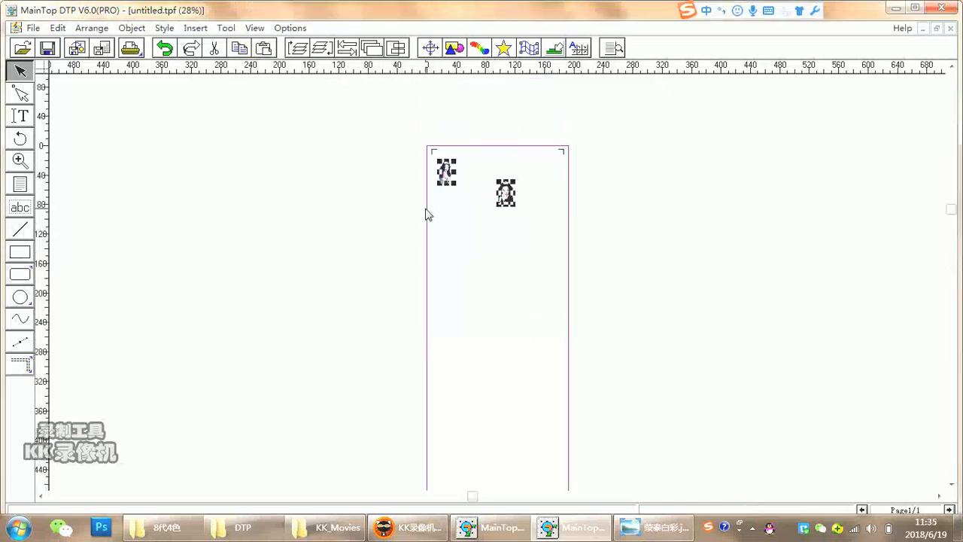
{"action": "left_click", "coordinate": [348, 47]}
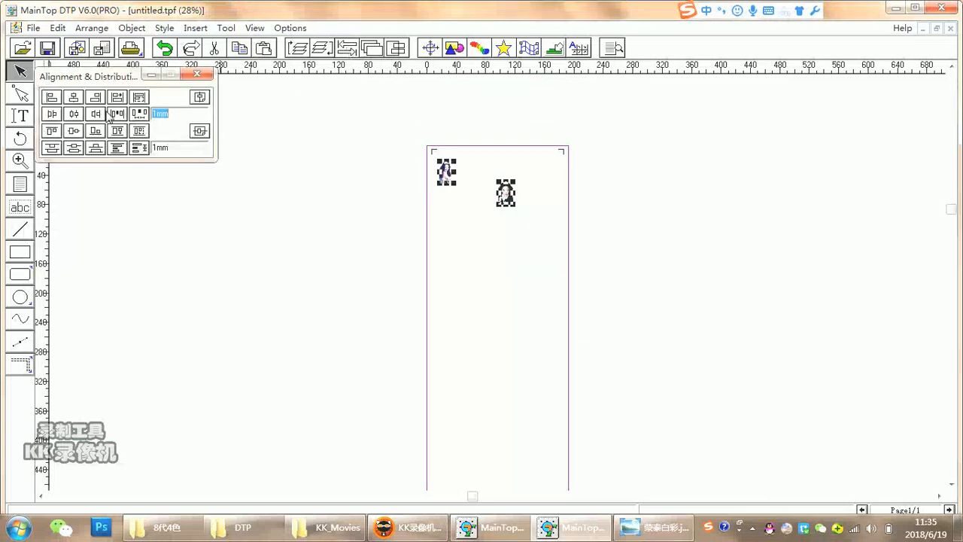
{"action": "left_click", "coordinate": [52, 132]}
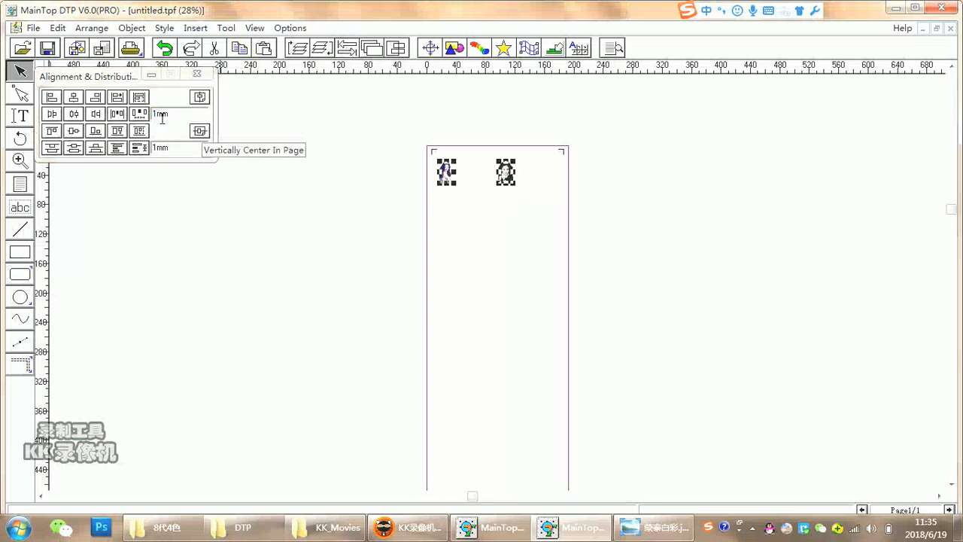
{"action": "left_click", "coordinate": [140, 115]}
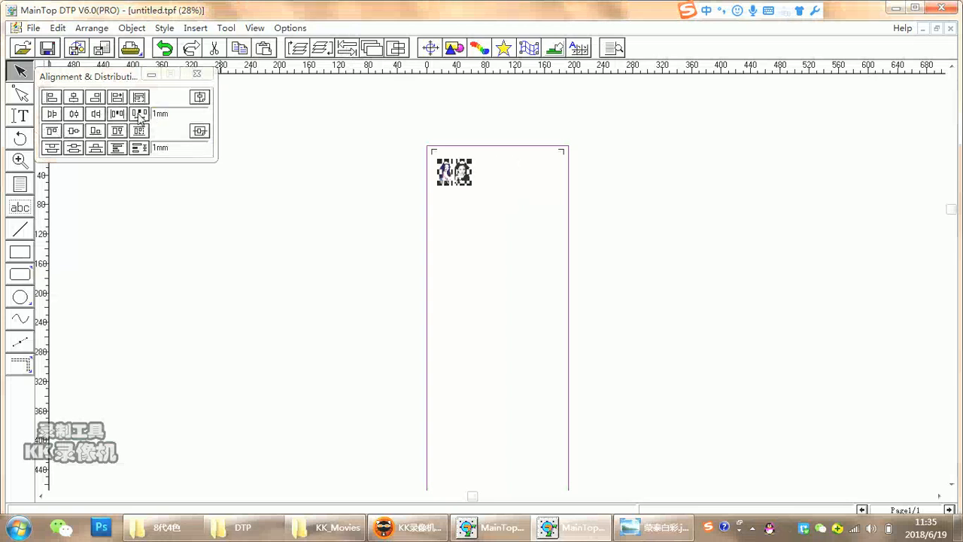
Group the two aligned pictures and rotate the group by 180°
{"action": "left_click", "coordinate": [449, 207]}
{"action": "left_click_drag", "start_coordinate": [522, 216], "coordinate": [404, 152]}
{"action": "right_click", "coordinate": [447, 174]}
{"action": "left_click", "coordinate": [468, 184]}
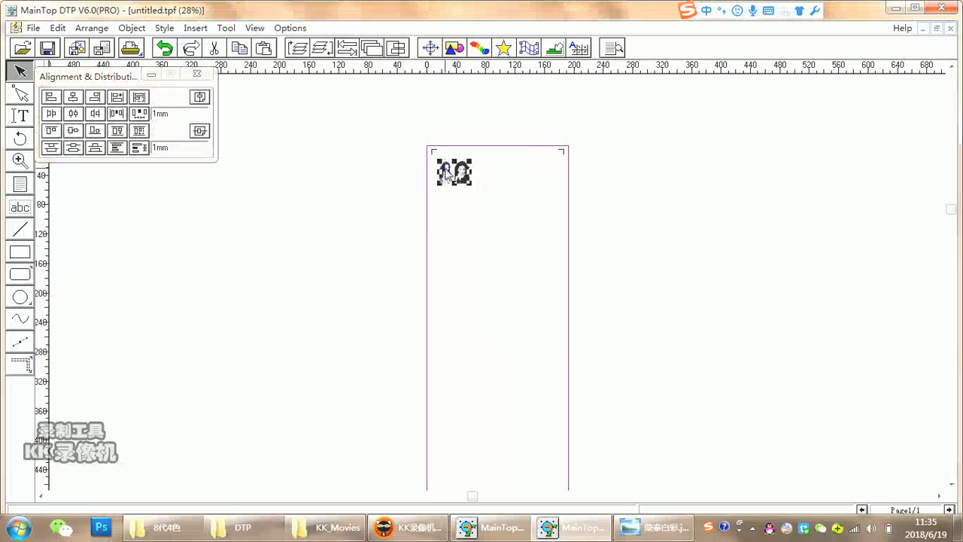
{"action": "left_click", "coordinate": [430, 48]}
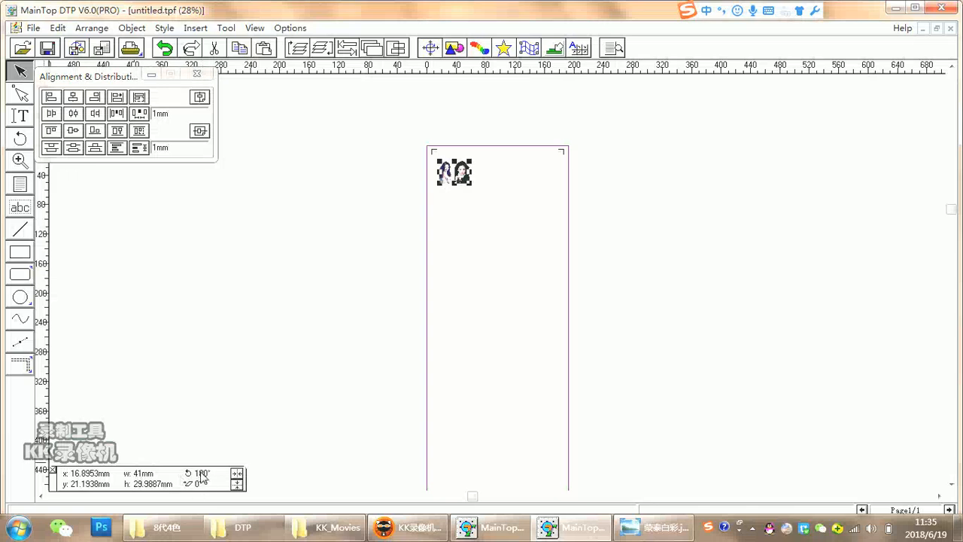
{"action": "key", "text": "Return"}
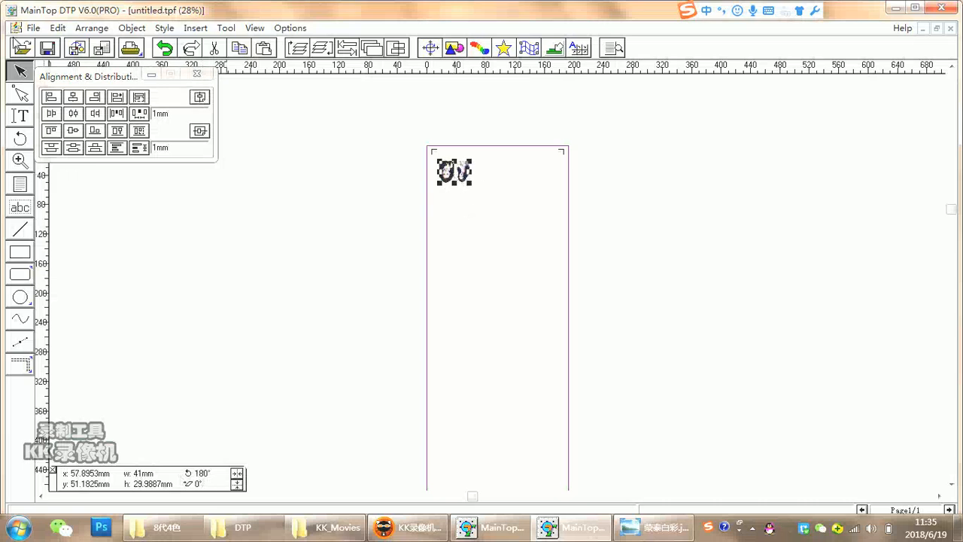
Change the page setup to a specified size of 41 x 30 mm
{"action": "left_click", "coordinate": [33, 29]}
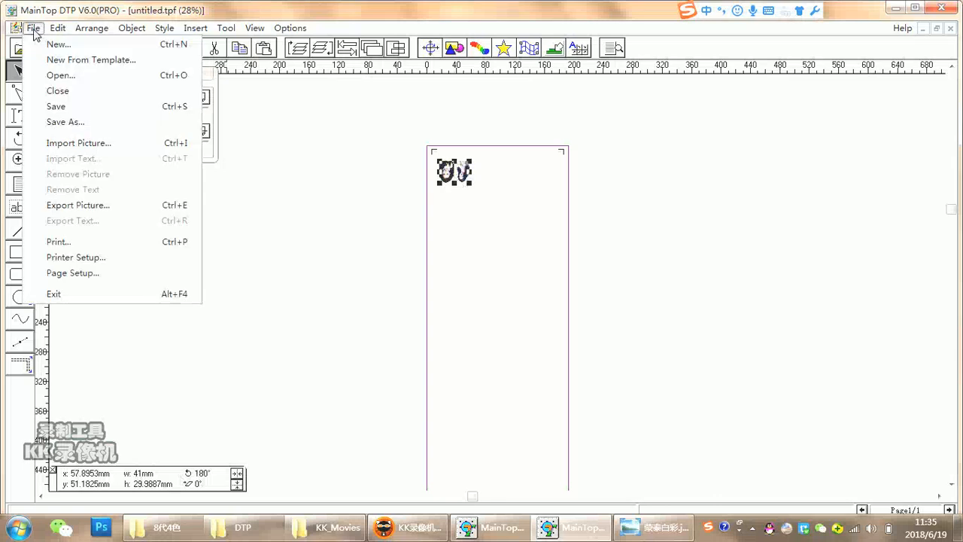
{"action": "left_click", "coordinate": [73, 273]}
{"action": "left_click", "coordinate": [437, 150]}
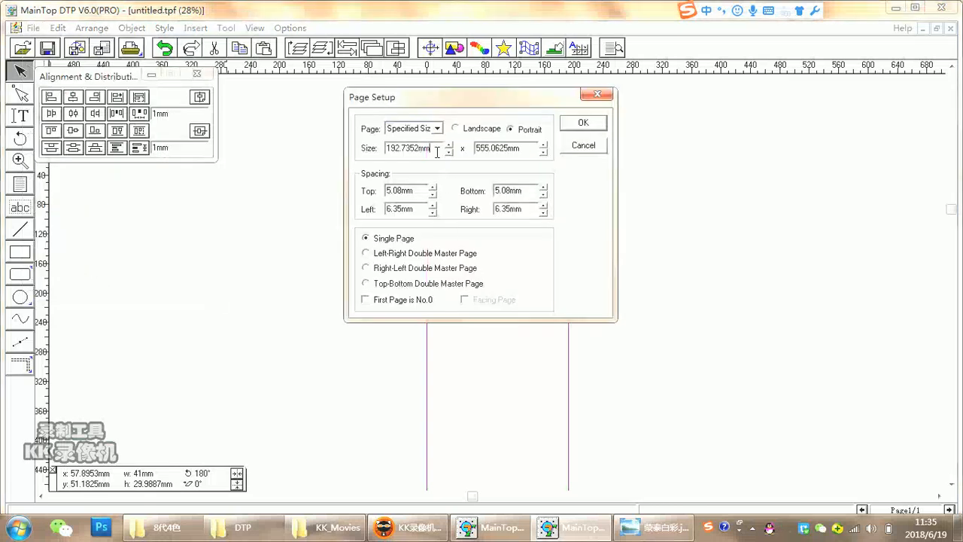
{"action": "double_click", "coordinate": [436, 150]}
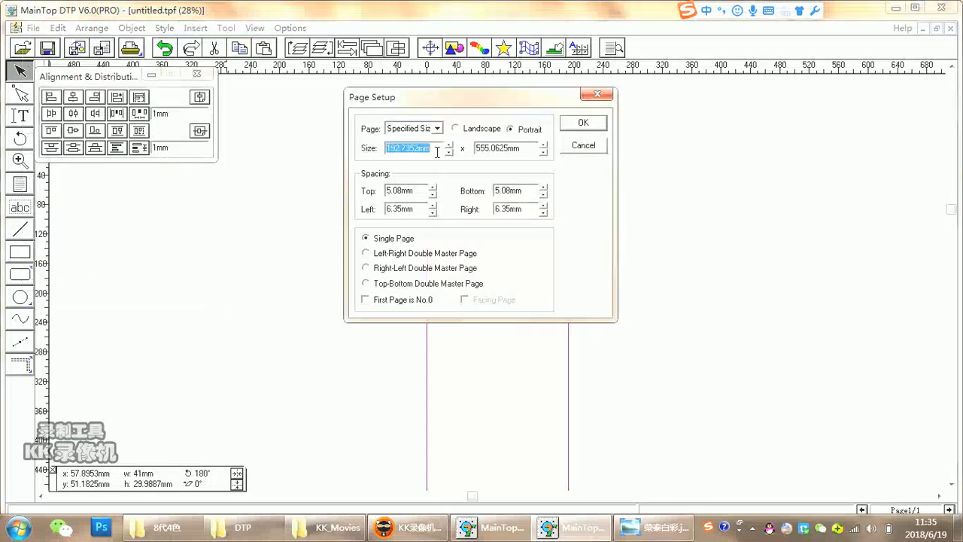
{"action": "type", "text": "41"}
{"action": "double_click", "coordinate": [524, 151]}
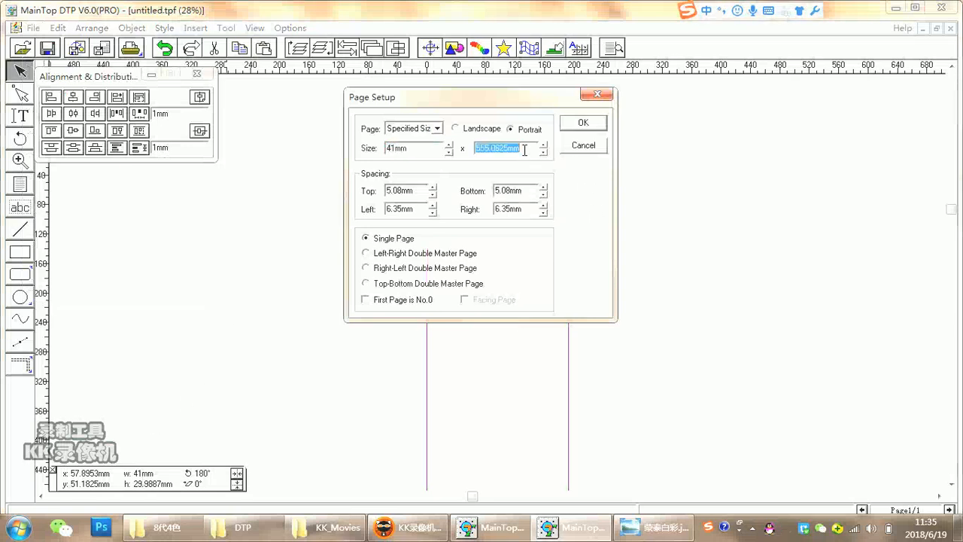
{"action": "type", "text": "30"}
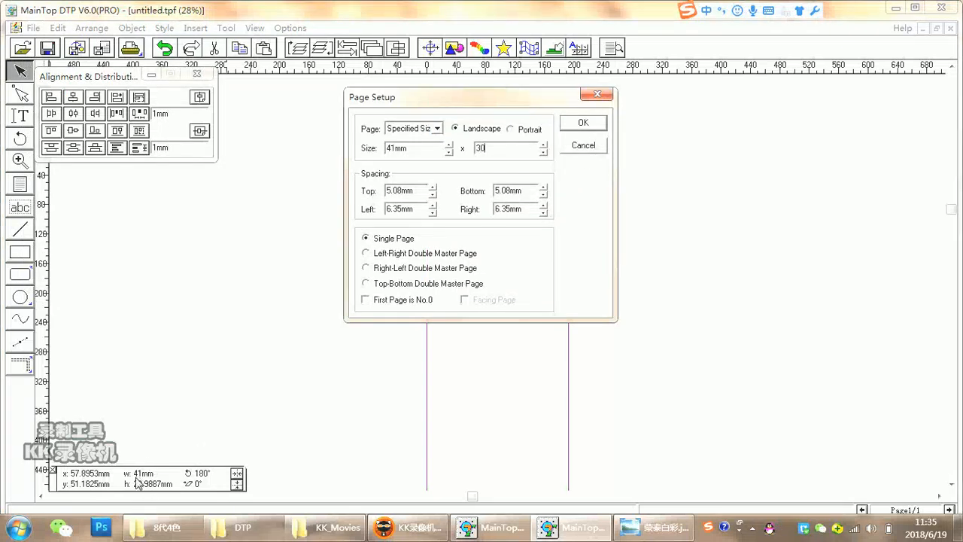
{"action": "left_click", "coordinate": [583, 125]}
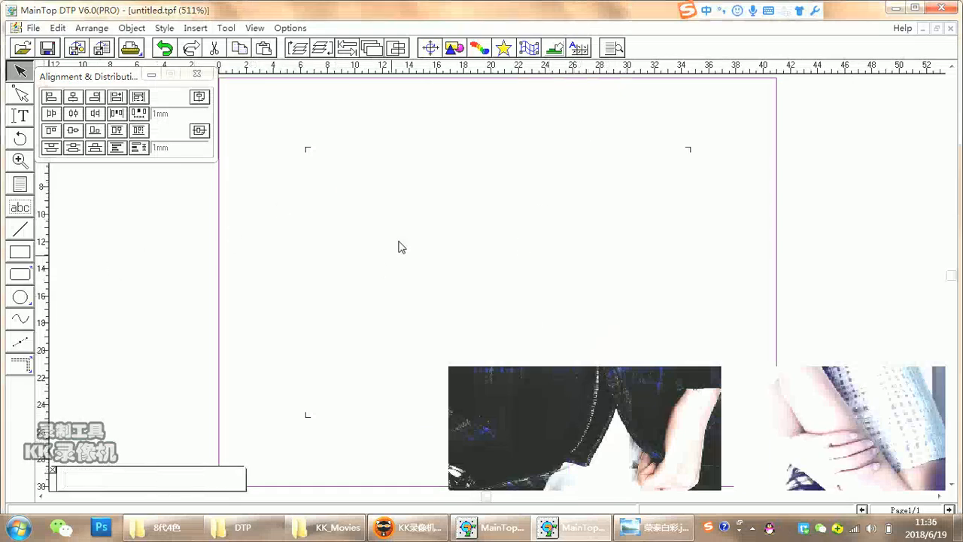
Select all objects and center the picture group horizontally and vertically in the page
{"action": "right_click", "coordinate": [427, 123]}
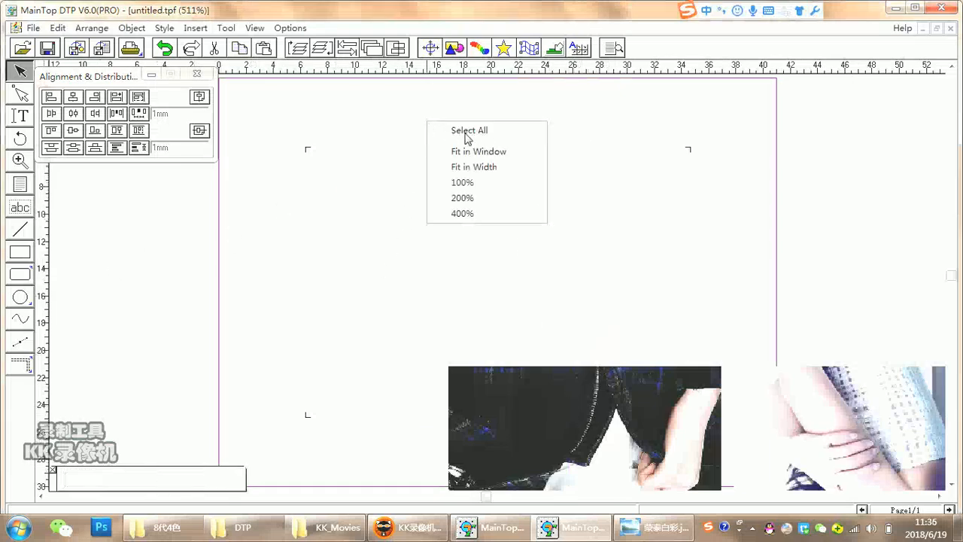
{"action": "left_click", "coordinate": [507, 138]}
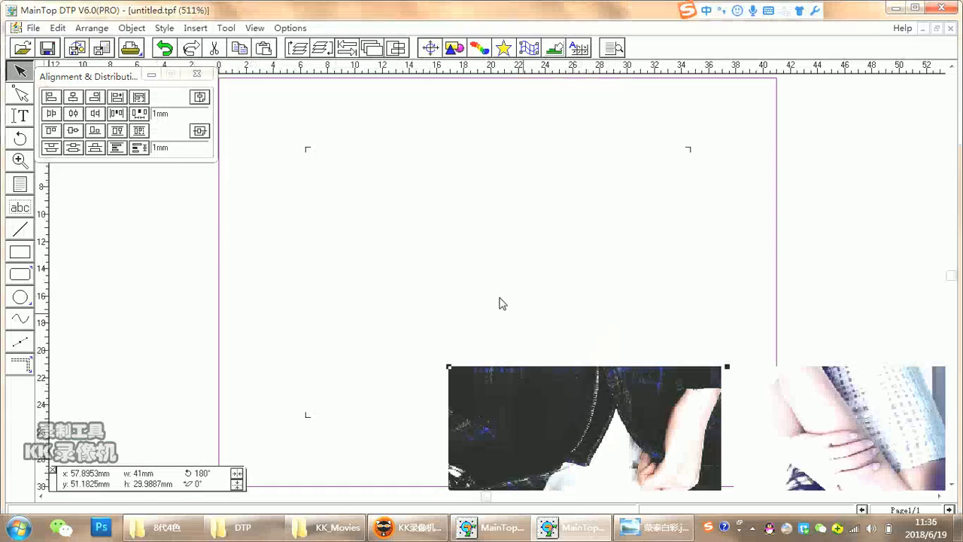
{"action": "left_click", "coordinate": [199, 97]}
{"action": "left_click", "coordinate": [201, 131]}
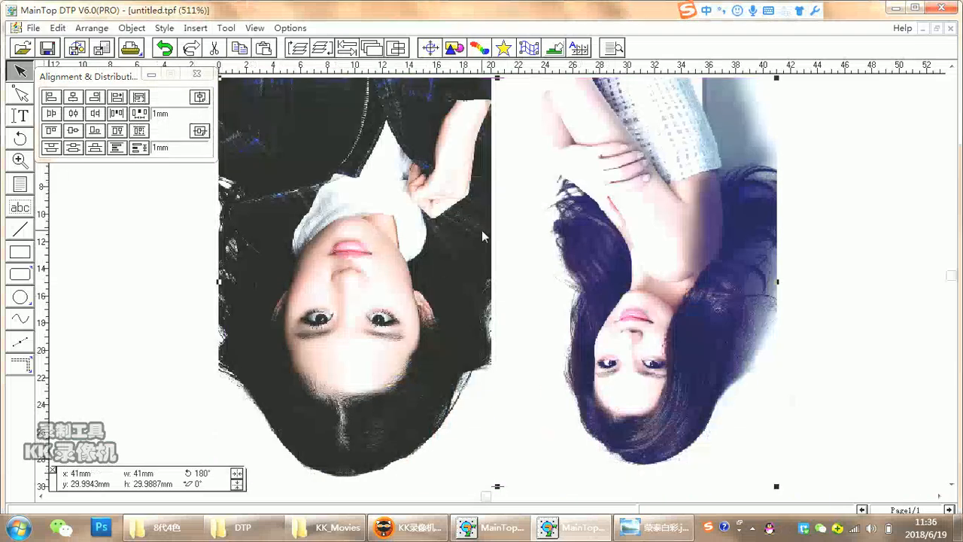
In the print properties of the uv 4 color flat printer, choose 720x2160 dpi resolution and auto-set the paper size to the page
{"action": "left_click", "coordinate": [33, 28]}
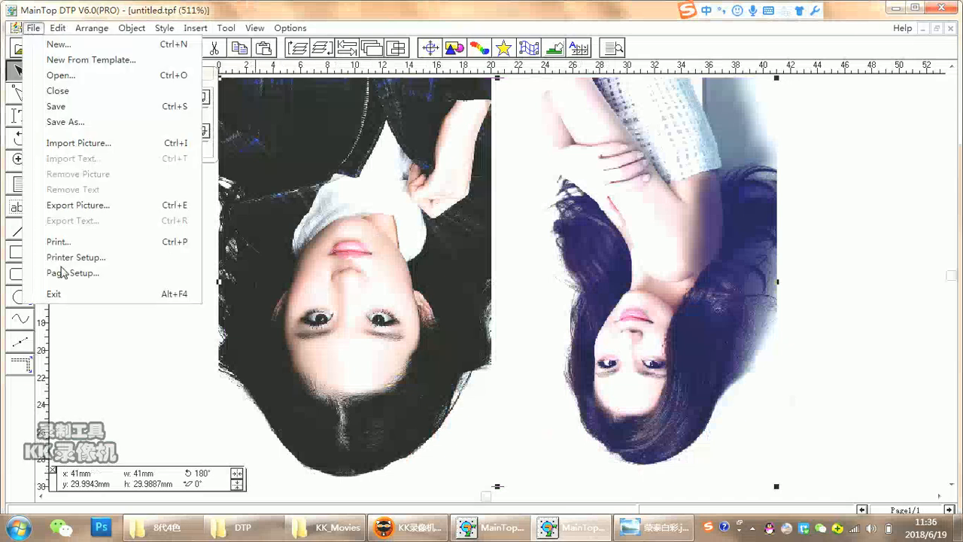
{"action": "left_click", "coordinate": [60, 243]}
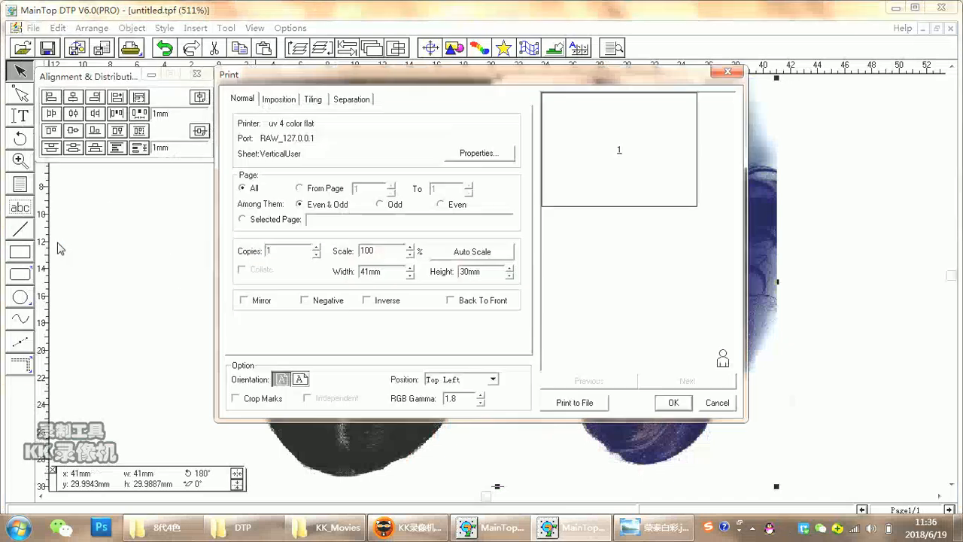
{"action": "left_click", "coordinate": [465, 155]}
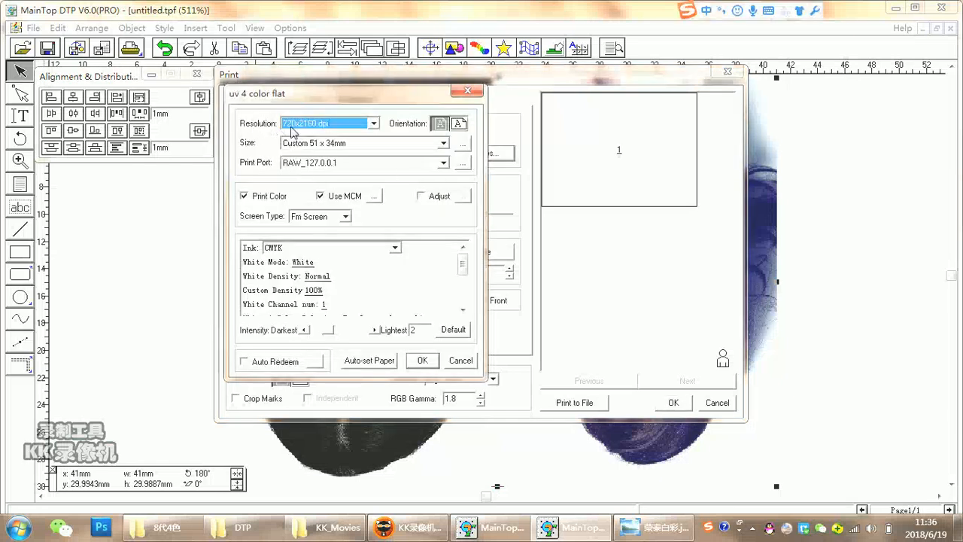
{"action": "left_click", "coordinate": [373, 124]}
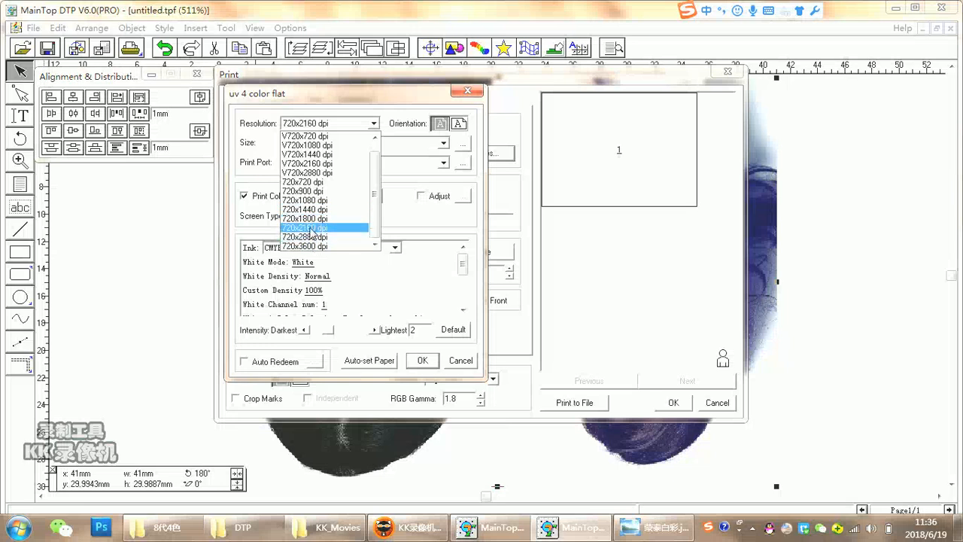
{"action": "left_click", "coordinate": [310, 228]}
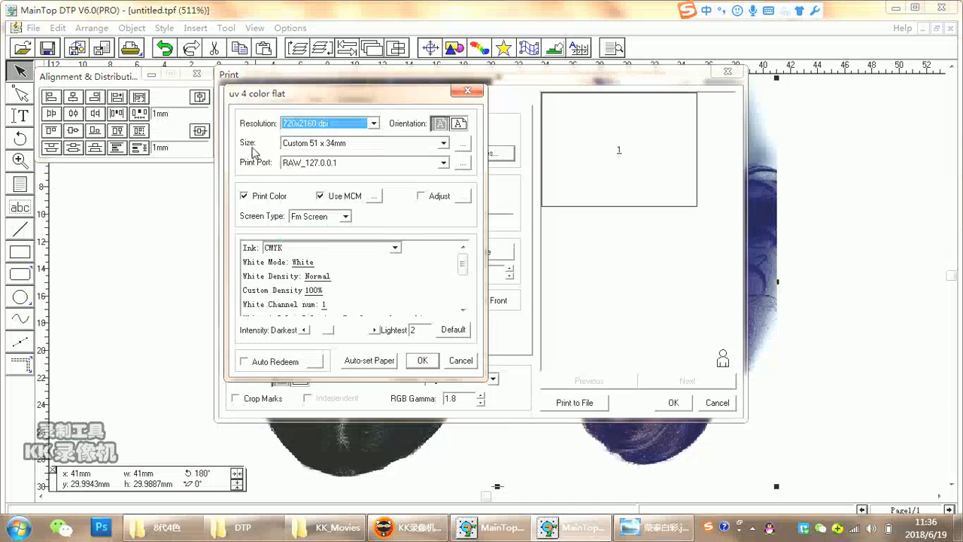
{"action": "left_click", "coordinate": [366, 360]}
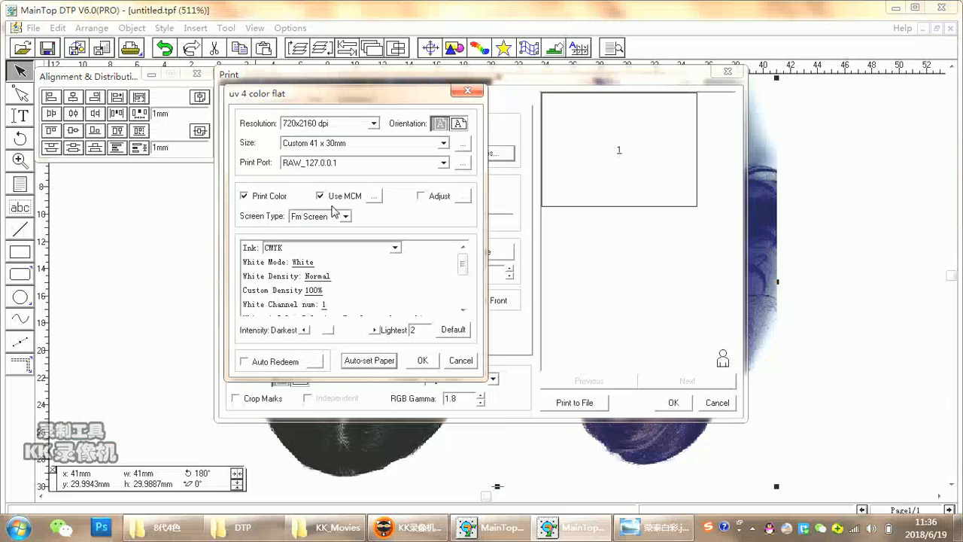
Enable the color adjustment for the print and reset its density and ink settings to the defaults
{"action": "left_click", "coordinate": [421, 196]}
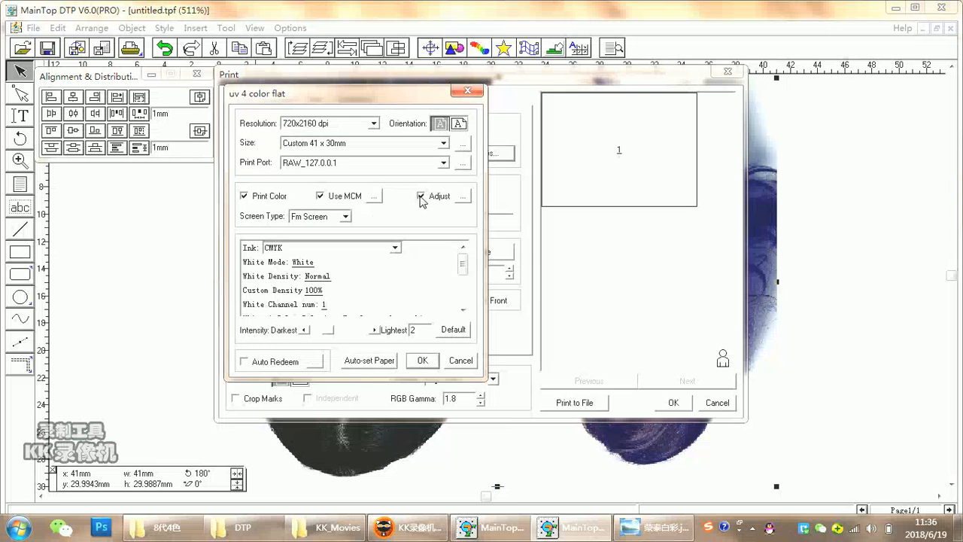
{"action": "left_click", "coordinate": [462, 196]}
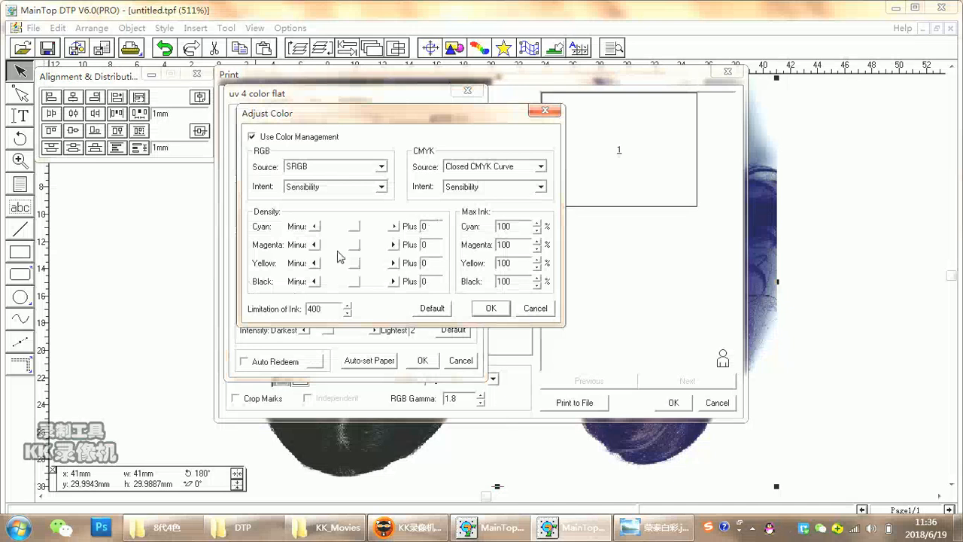
{"action": "mouse_move", "coordinate": [358, 233]}
{"action": "left_mouse_down"}
{"action": "mouse_move", "coordinate": [370, 229]}
{"action": "mouse_move", "coordinate": [354, 237]}
{"action": "left_mouse_up"}
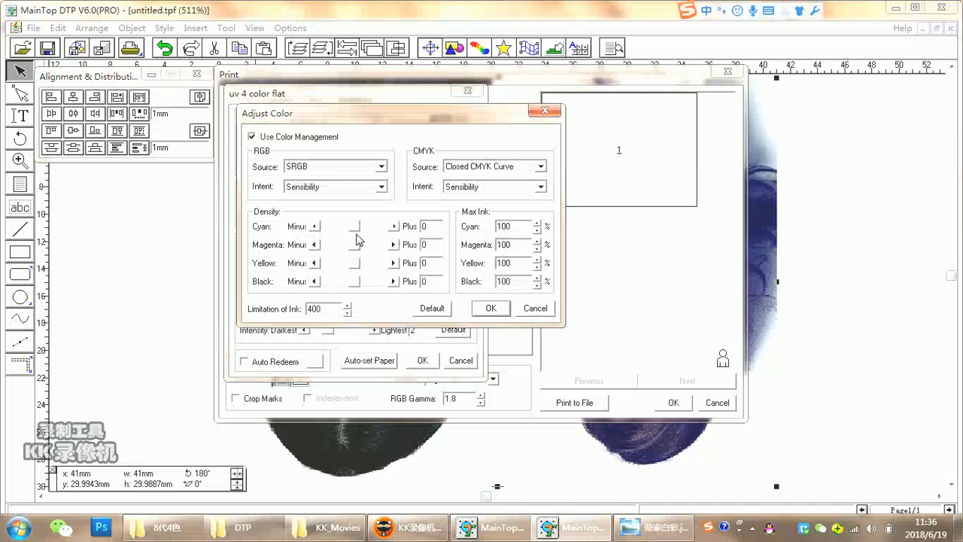
{"action": "left_click", "coordinate": [432, 308]}
{"action": "left_click", "coordinate": [490, 309]}
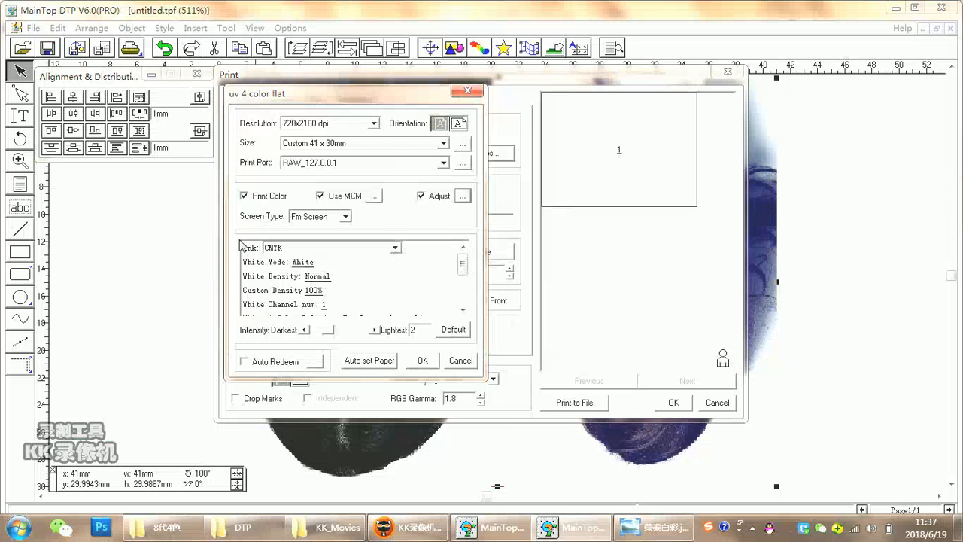
Set the ink to CMYK+Spot W1,W2 and the white mode to White
{"action": "left_click", "coordinate": [395, 248]}
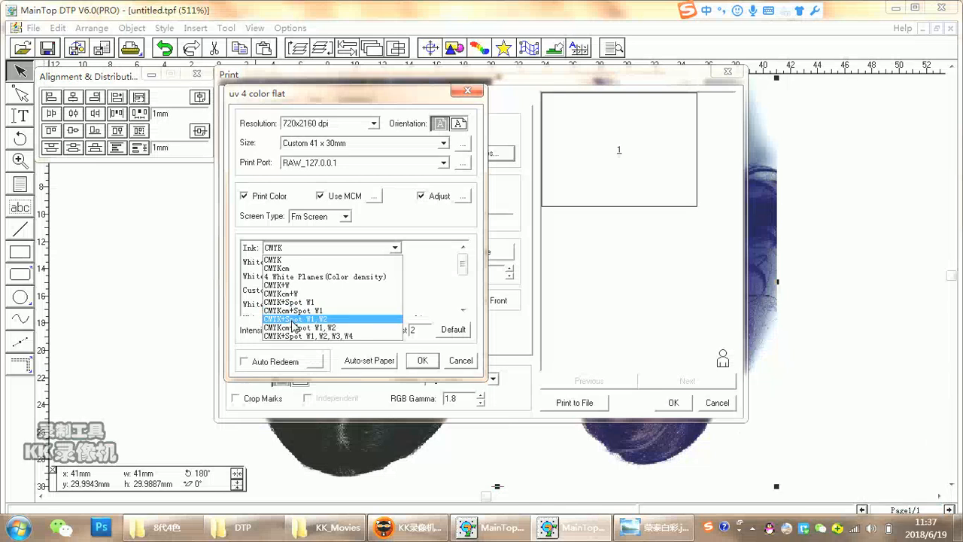
{"action": "left_click", "coordinate": [293, 325]}
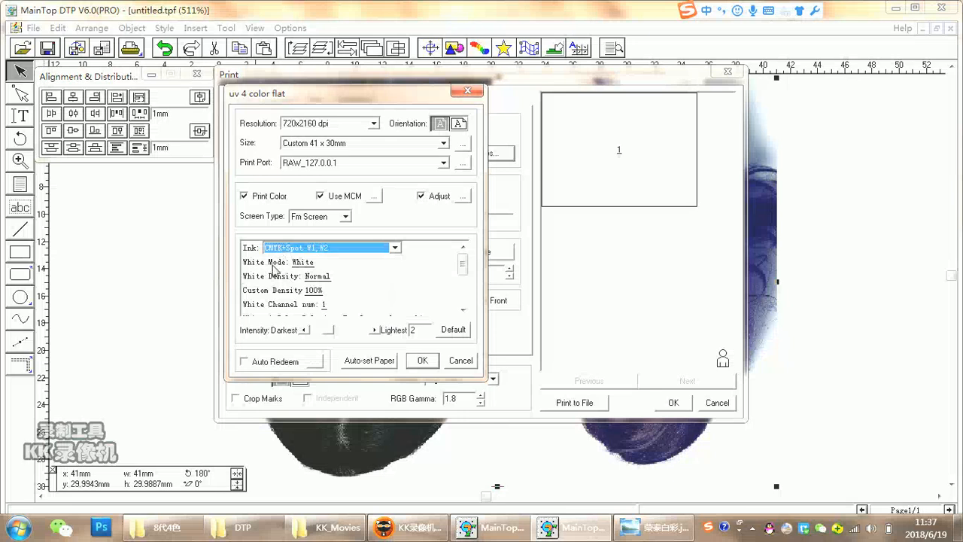
{"action": "left_click", "coordinate": [307, 265]}
{"action": "left_click", "coordinate": [428, 261]}
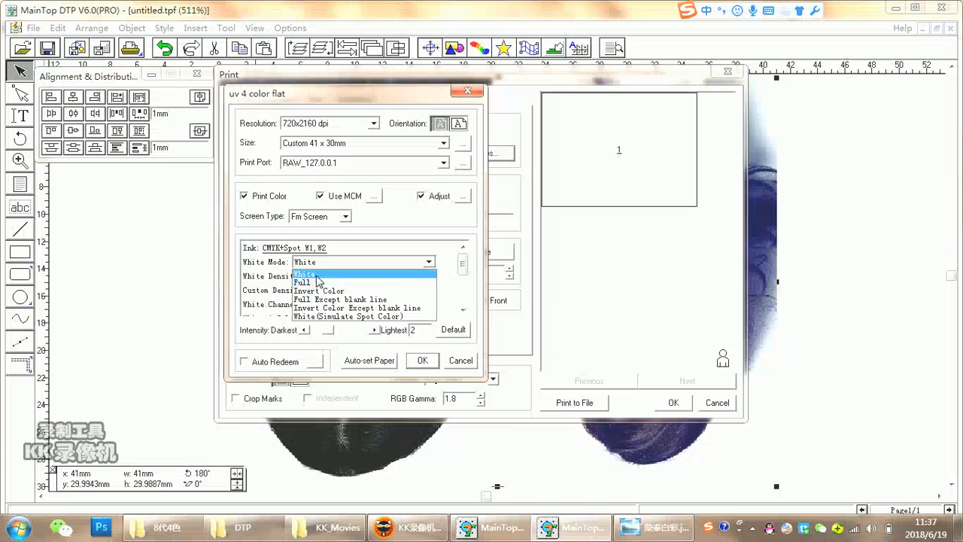
{"action": "left_click", "coordinate": [311, 274]}
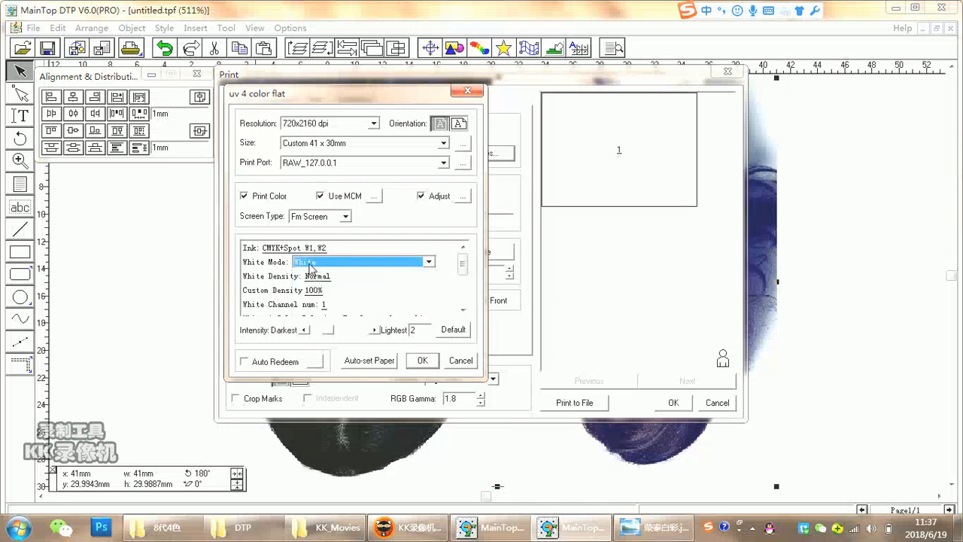
{"action": "left_click", "coordinate": [311, 264]}
{"action": "left_click", "coordinate": [312, 273]}
Set the White & Color Relation to "Two layer, base white"
{"action": "left_click", "coordinate": [462, 309]}
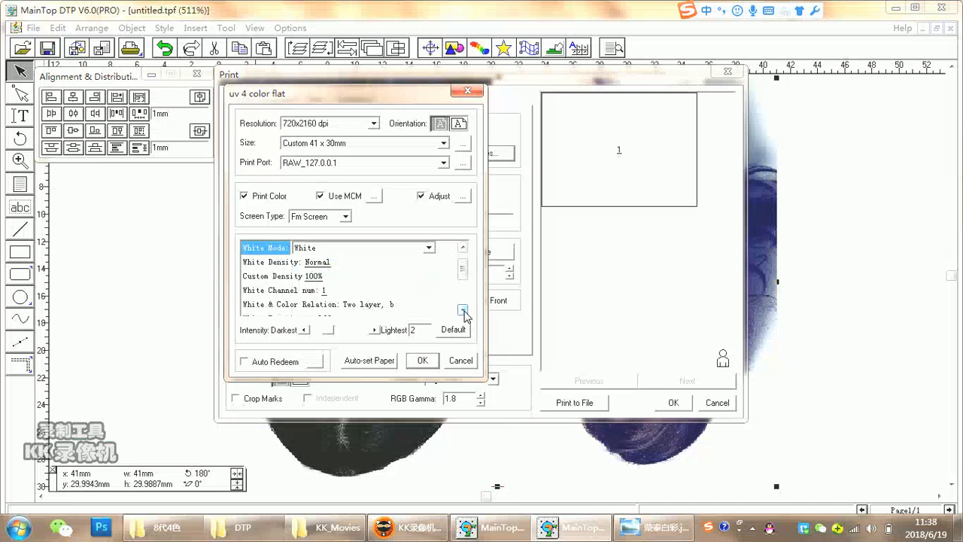
{"action": "left_click", "coordinate": [463, 309]}
{"action": "left_click", "coordinate": [463, 309]}
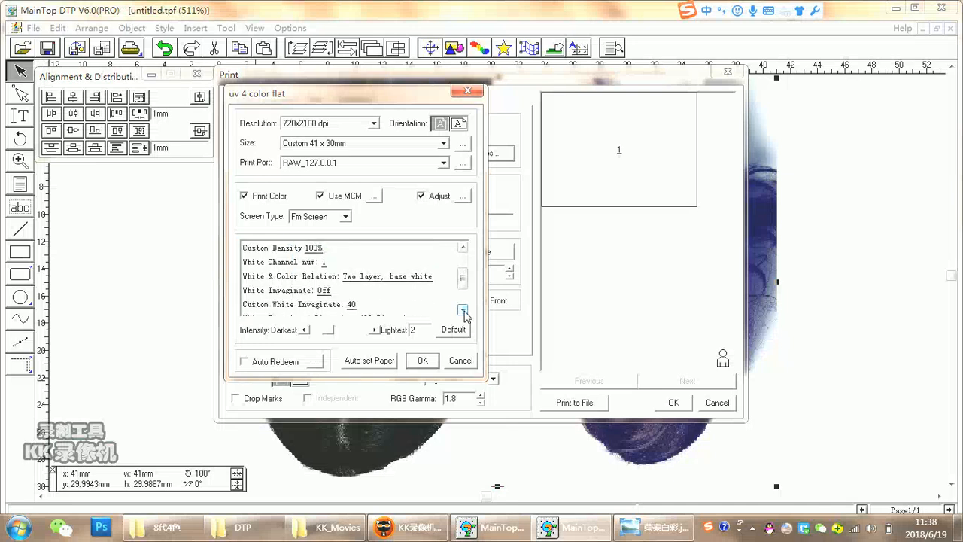
{"action": "left_click", "coordinate": [397, 278]}
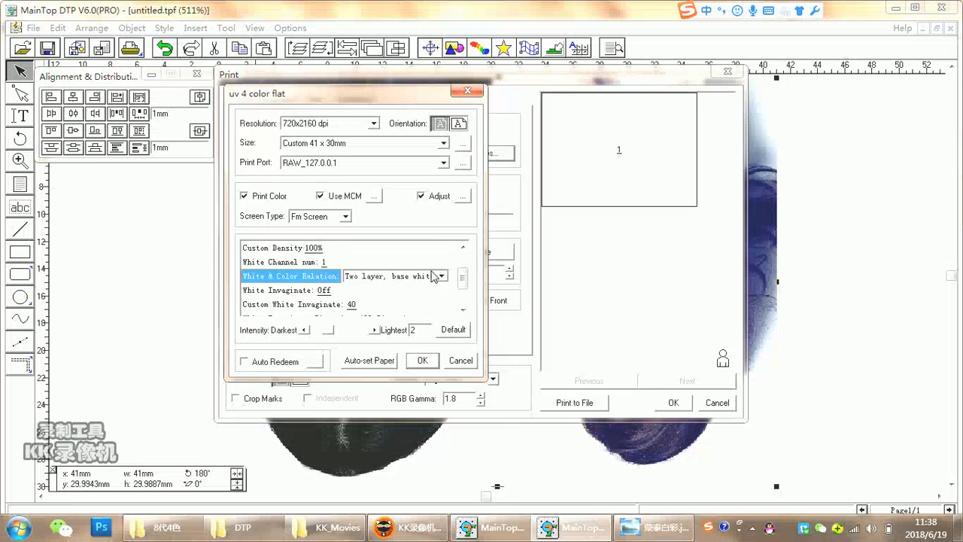
{"action": "left_click", "coordinate": [443, 276]}
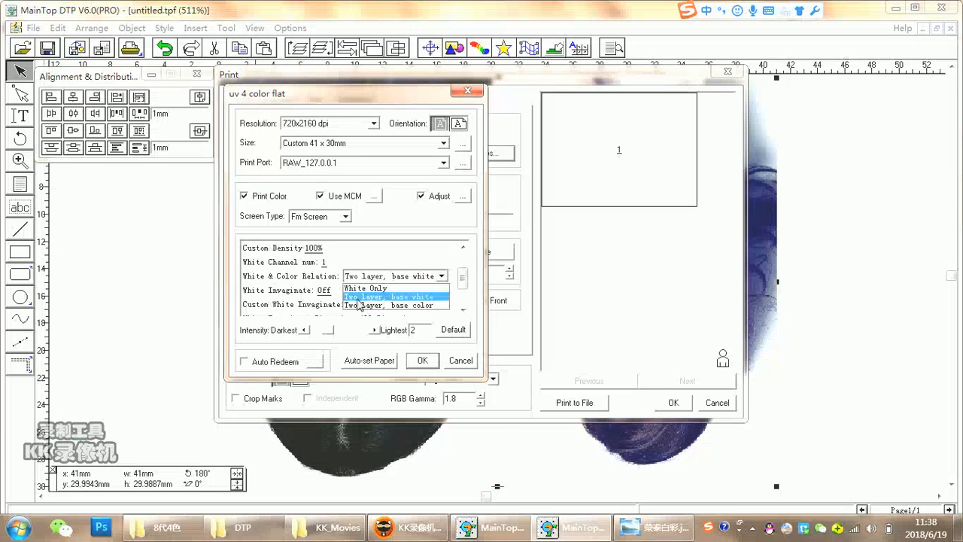
{"action": "left_click", "coordinate": [422, 297]}
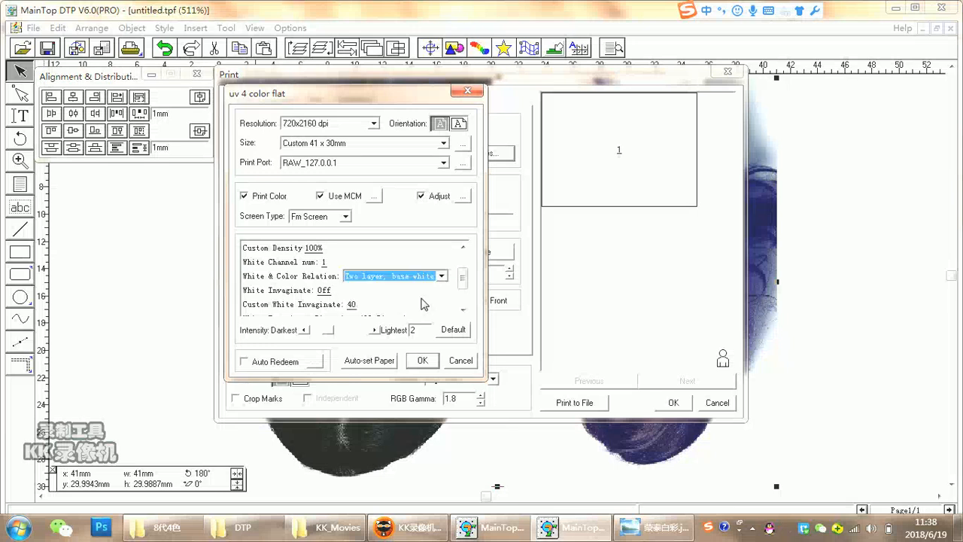
Set the resolution to 720x1800 dpi and the matching print media to UV_720X1800 dpi 5pass
{"action": "left_click", "coordinate": [462, 310]}
{"action": "left_click", "coordinate": [462, 310]}
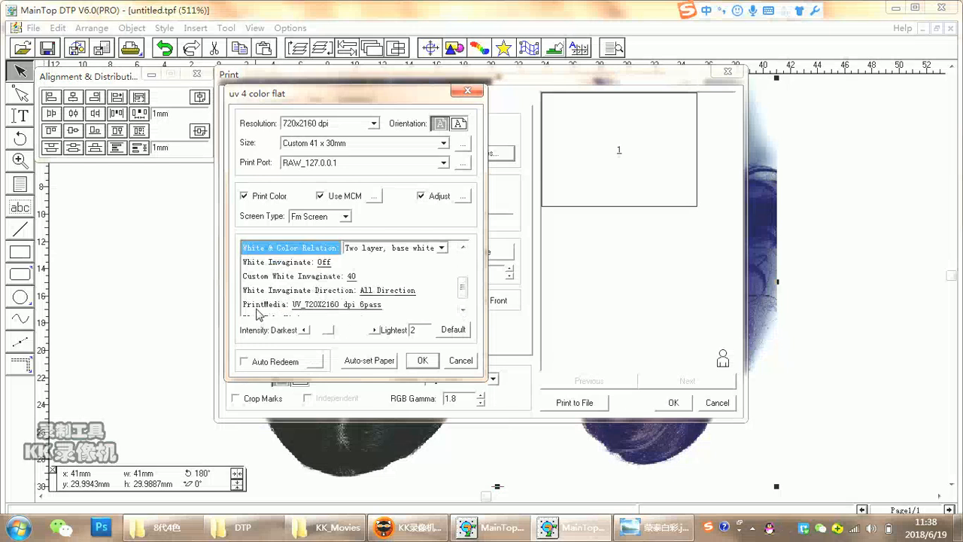
{"action": "left_click", "coordinate": [306, 308]}
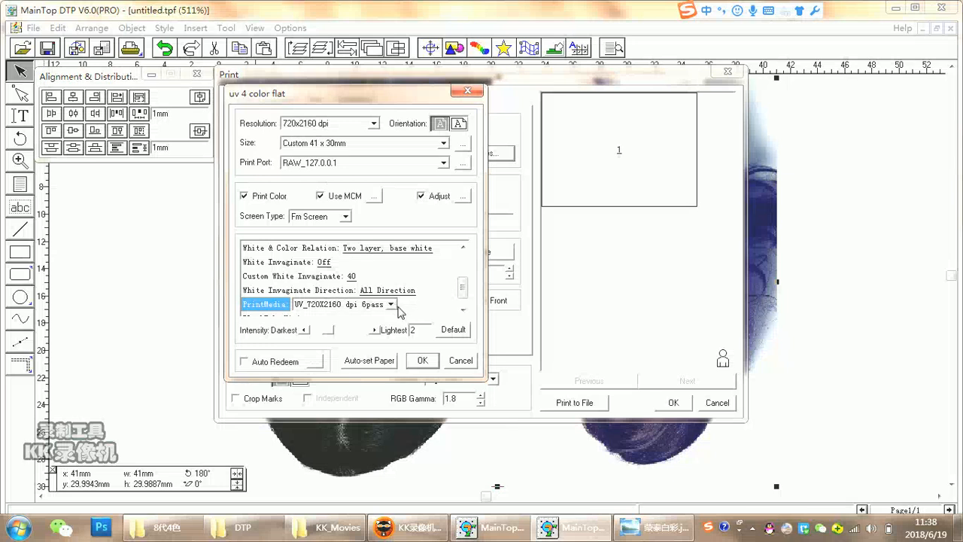
{"action": "left_click", "coordinate": [374, 125]}
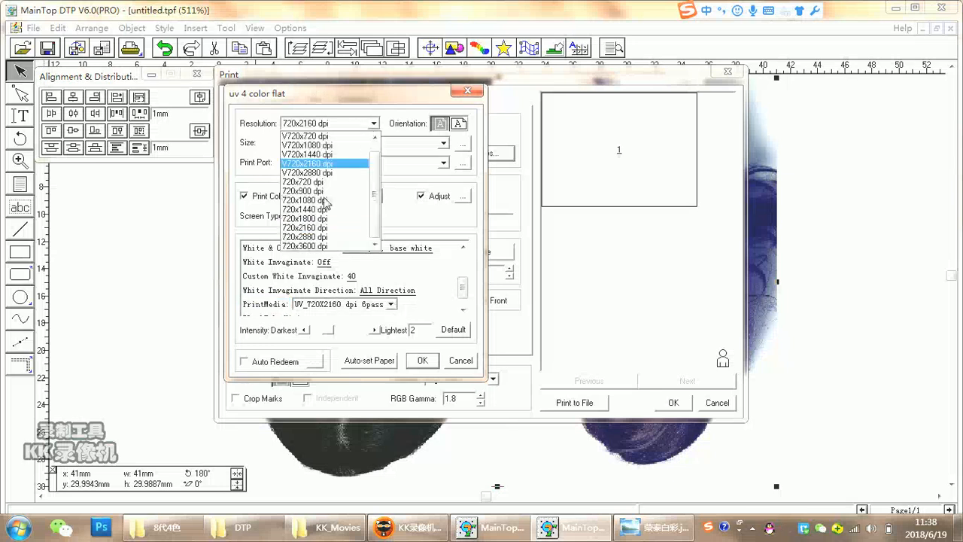
{"action": "left_click", "coordinate": [312, 224]}
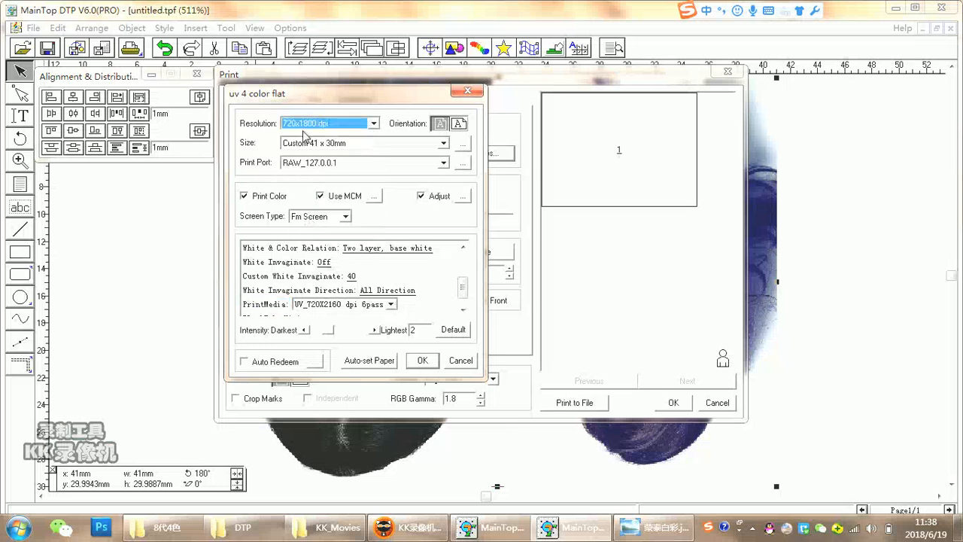
{"action": "left_click", "coordinate": [389, 305]}
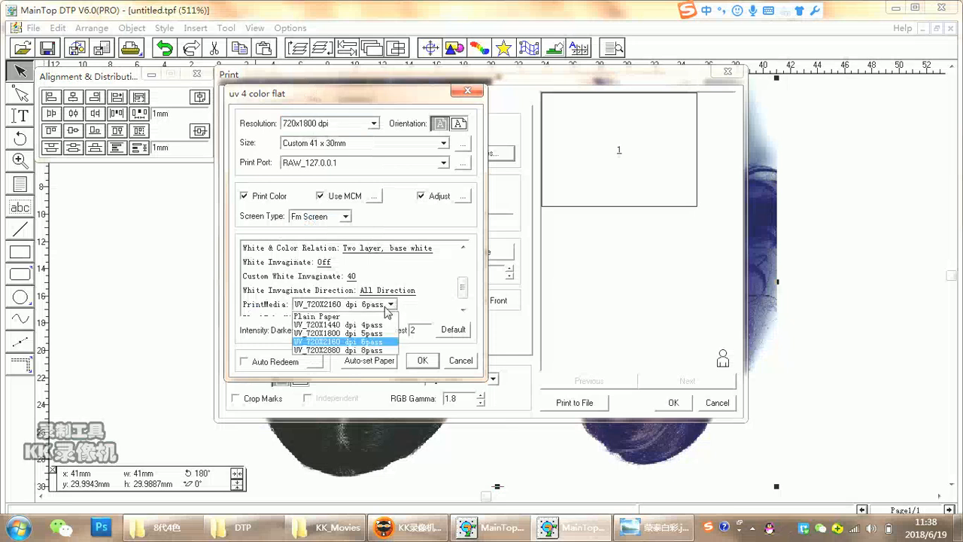
{"action": "left_click", "coordinate": [339, 332]}
Set the resolution to 720x2160 dpi with print media UV_720X2160 dpi 6pass, and accept the printer properties
{"action": "left_click", "coordinate": [374, 123]}
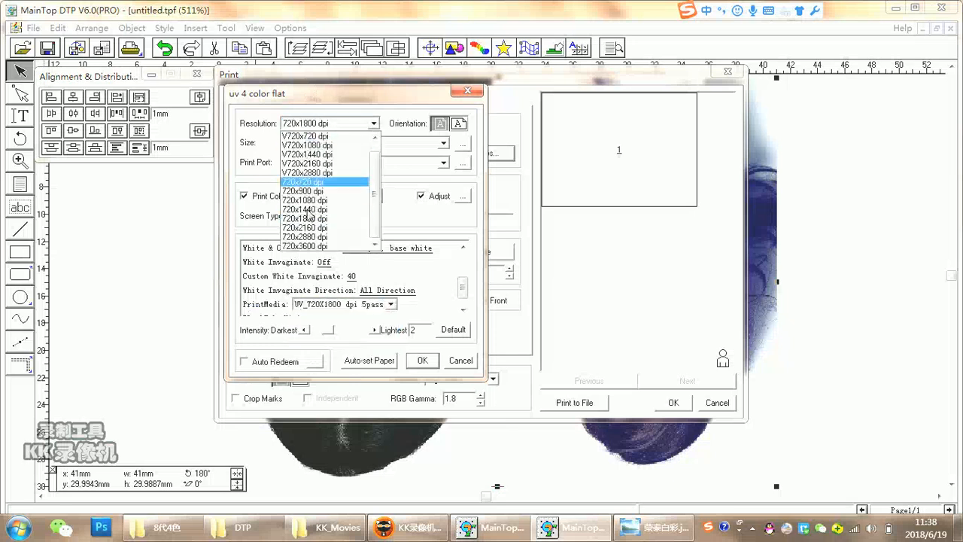
{"action": "left_click", "coordinate": [315, 227]}
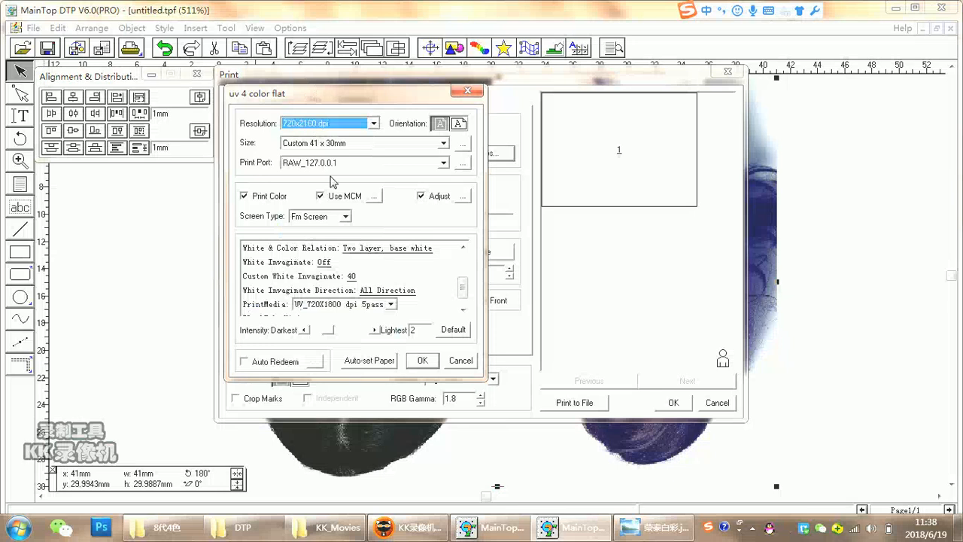
{"action": "left_click", "coordinate": [391, 304]}
{"action": "left_click", "coordinate": [349, 342]}
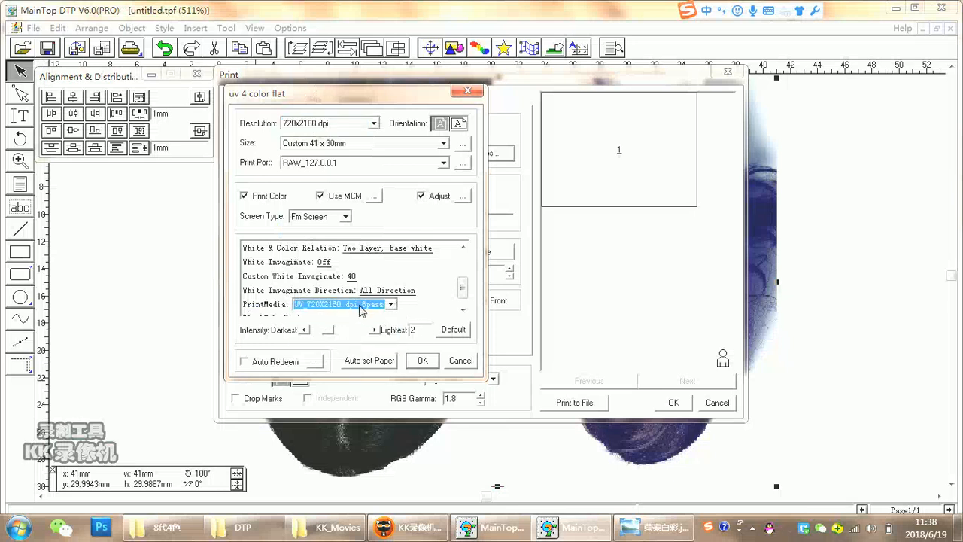
{"action": "left_click", "coordinate": [463, 309]}
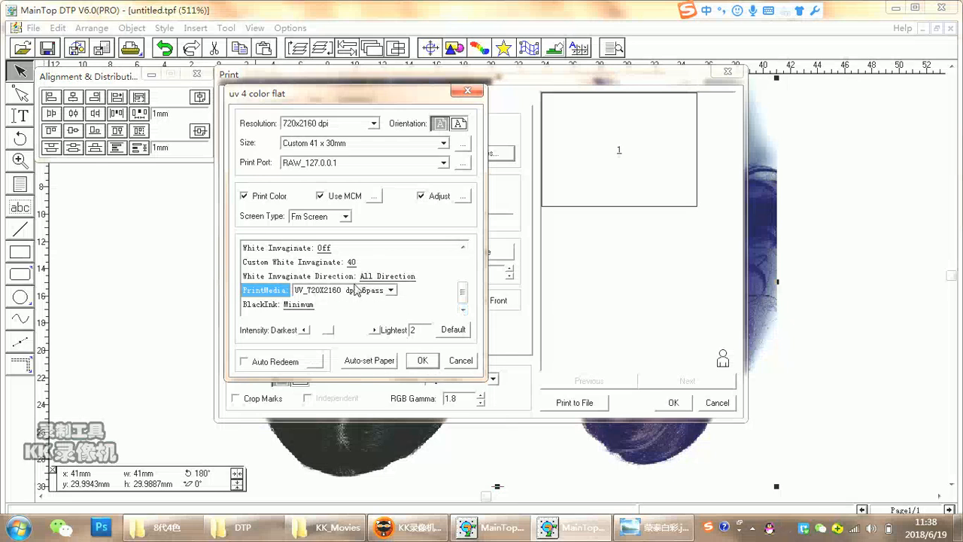
{"action": "left_click", "coordinate": [427, 362]}
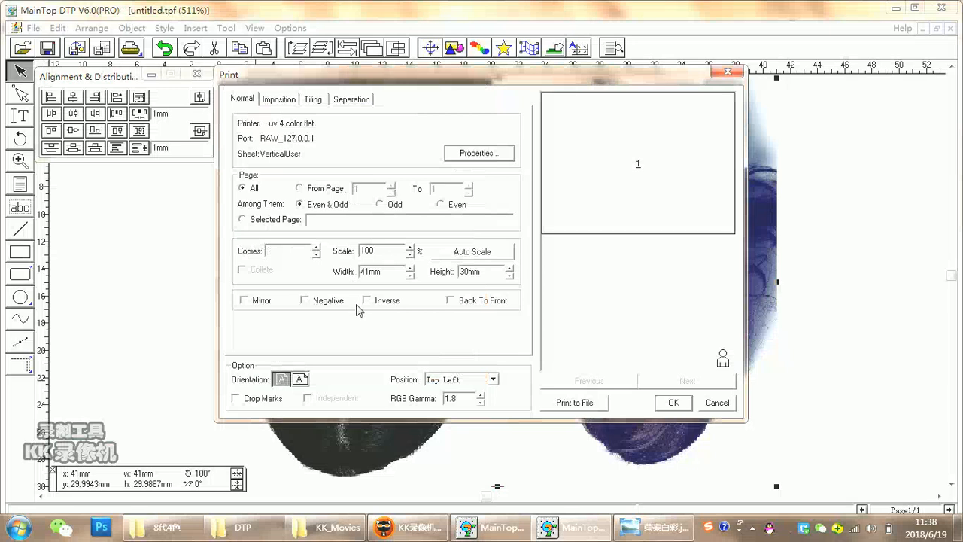
Print the page to a prn file named 3232 on the desktop
{"action": "left_click", "coordinate": [574, 403]}
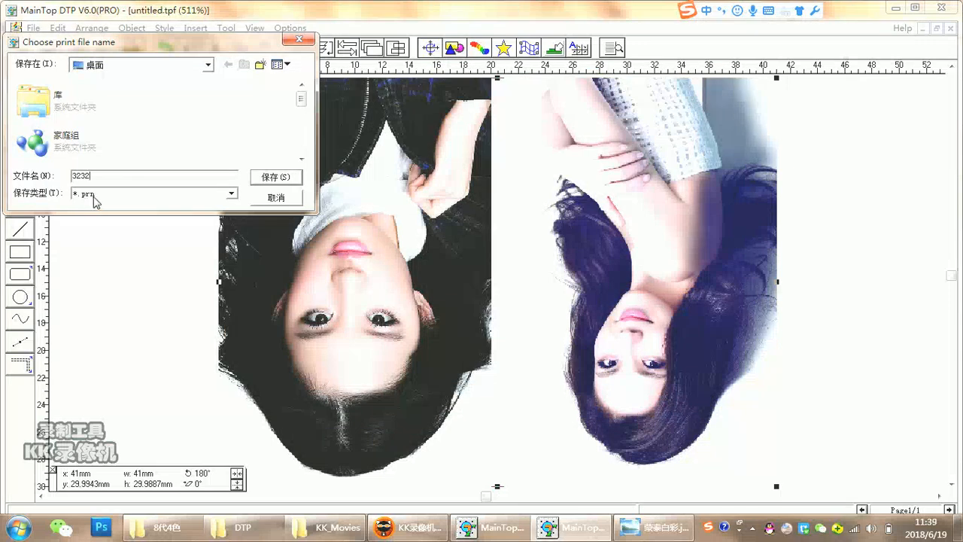
{"action": "left_click", "coordinate": [283, 183]}
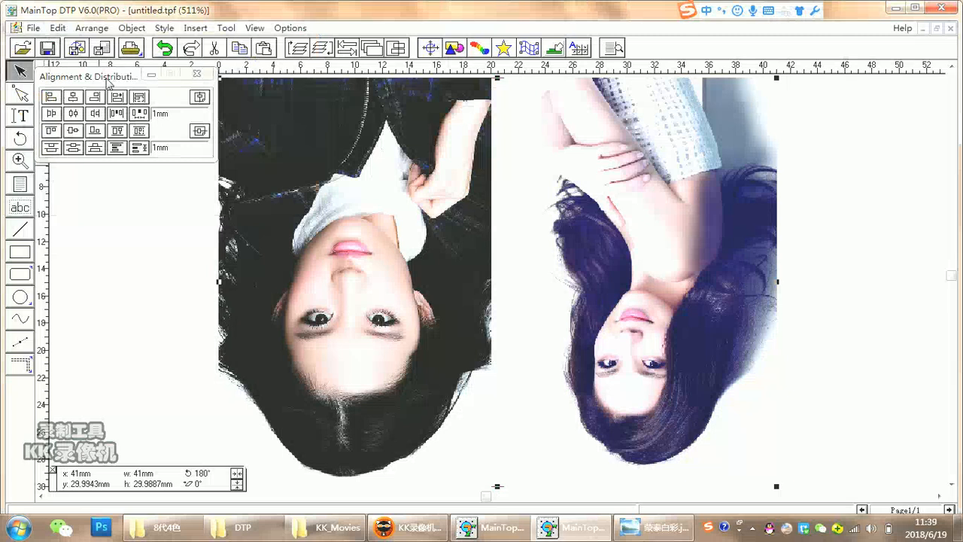
Switch to the MainTop program folder in the file explorer and launch mt_mon.exe from its MON subfolder
{"action": "left_click", "coordinate": [265, 530]}
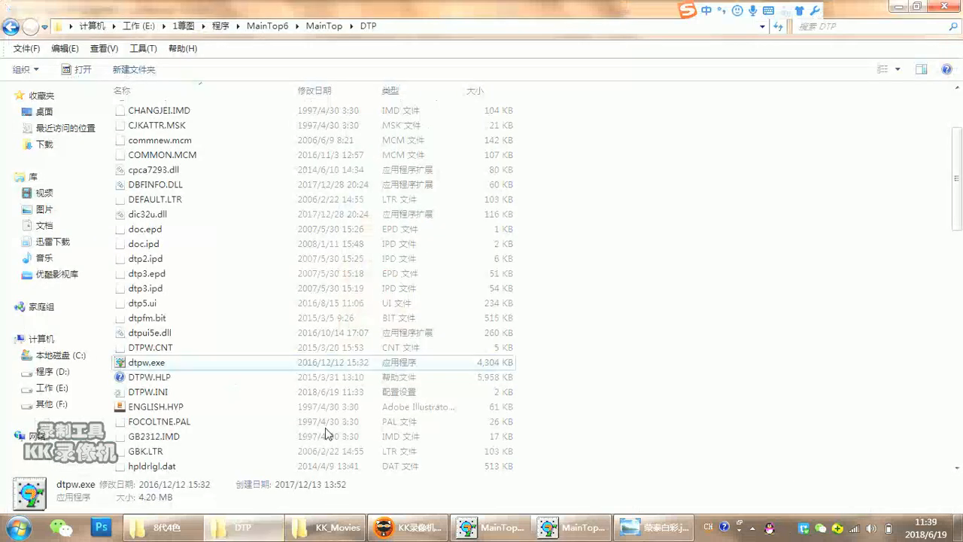
{"action": "left_click", "coordinate": [323, 27]}
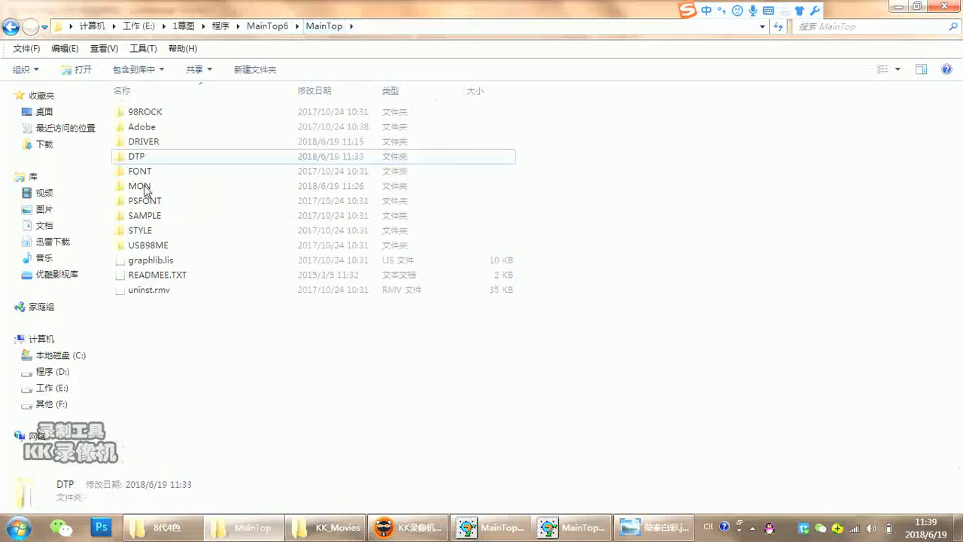
{"action": "left_click", "coordinate": [143, 188]}
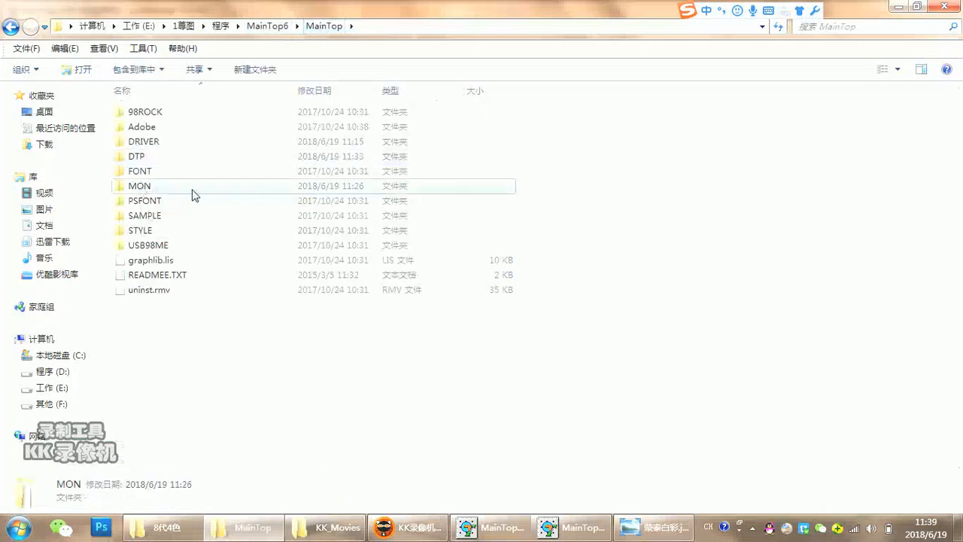
{"action": "double_click", "coordinate": [190, 192]}
{"action": "scroll", "coordinate": [200, 226], "scroll_direction": "down", "scroll_amount": 2}
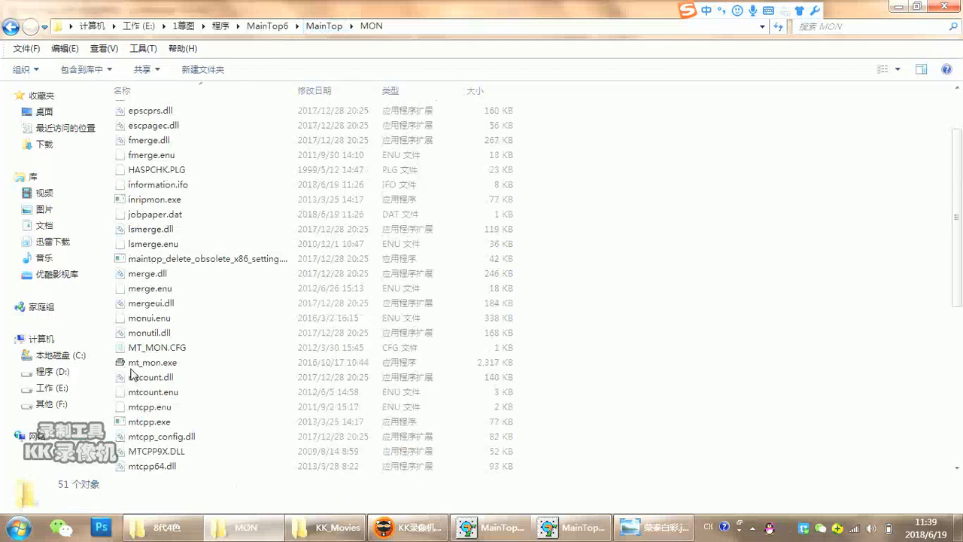
{"action": "left_click", "coordinate": [155, 365]}
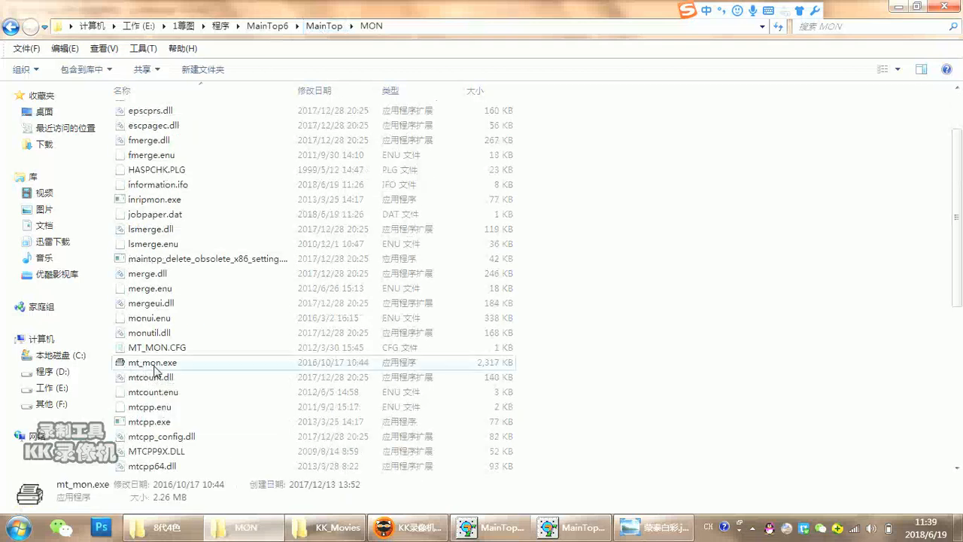
{"action": "double_click", "coordinate": [154, 365]}
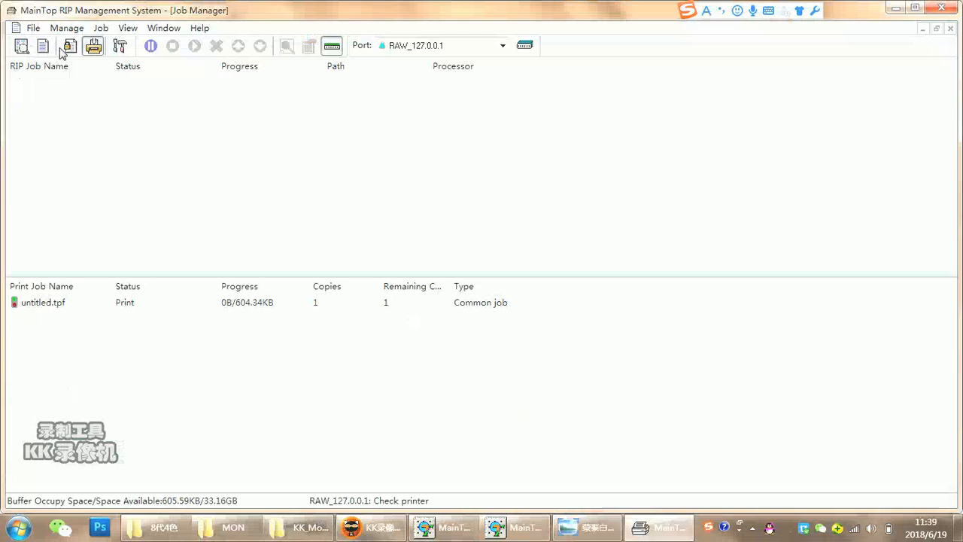
Try to add a TCP/IP port with IP address 127.0.0.1 and type RAW--Printer Unsupported PJL, and check its RAW port number
{"action": "left_click", "coordinate": [78, 30]}
{"action": "mouse_move", "coordinate": [98, 145]}
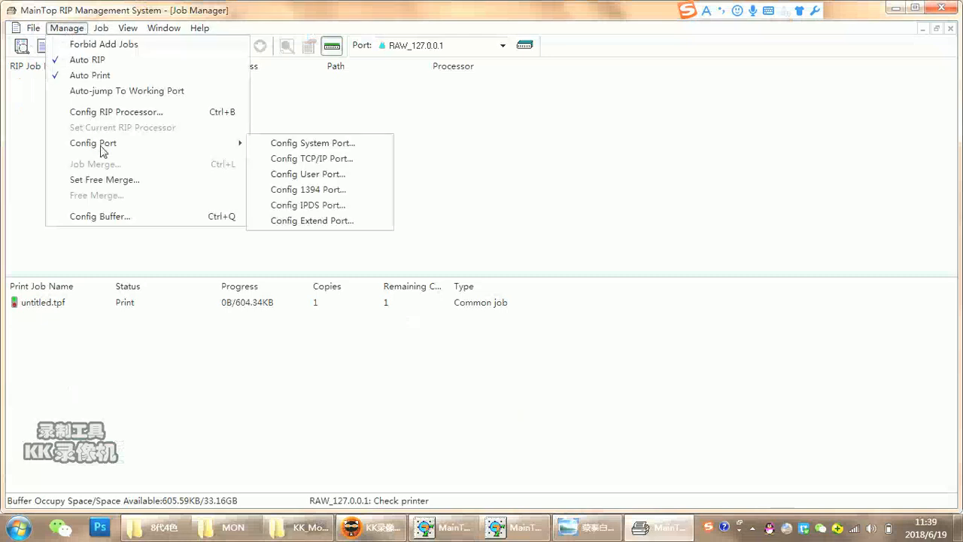
{"action": "left_click", "coordinate": [333, 161]}
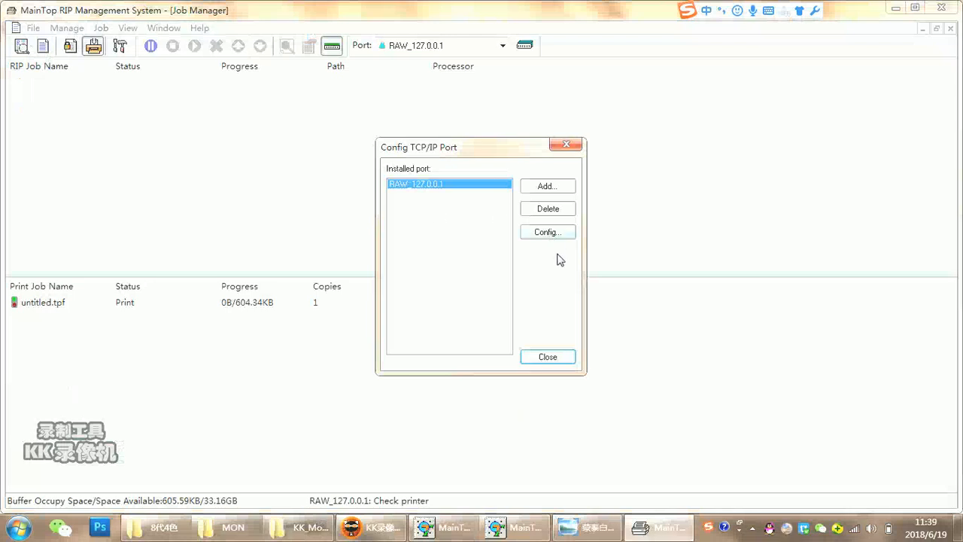
{"action": "left_click", "coordinate": [549, 187]}
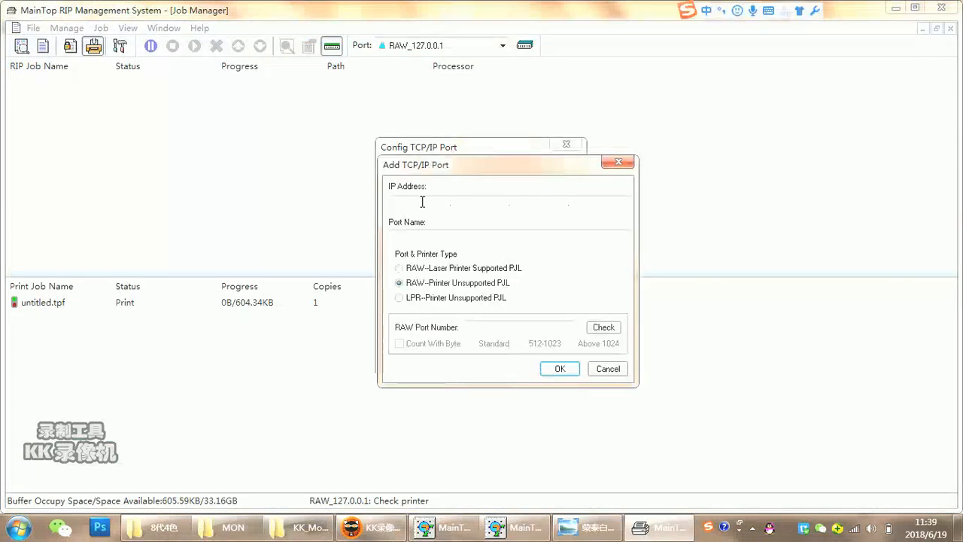
{"action": "type", "text": "127."}
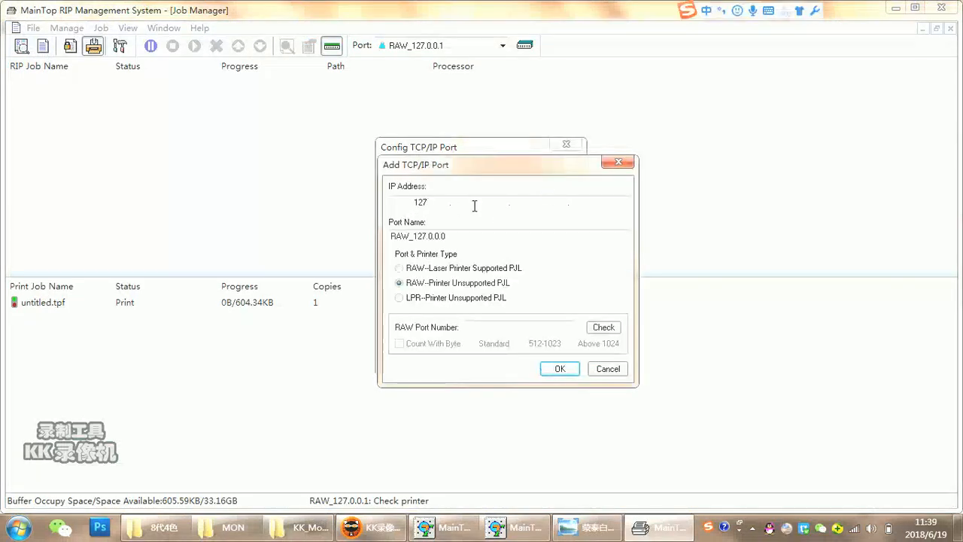
{"action": "type", "text": "0.0.1"}
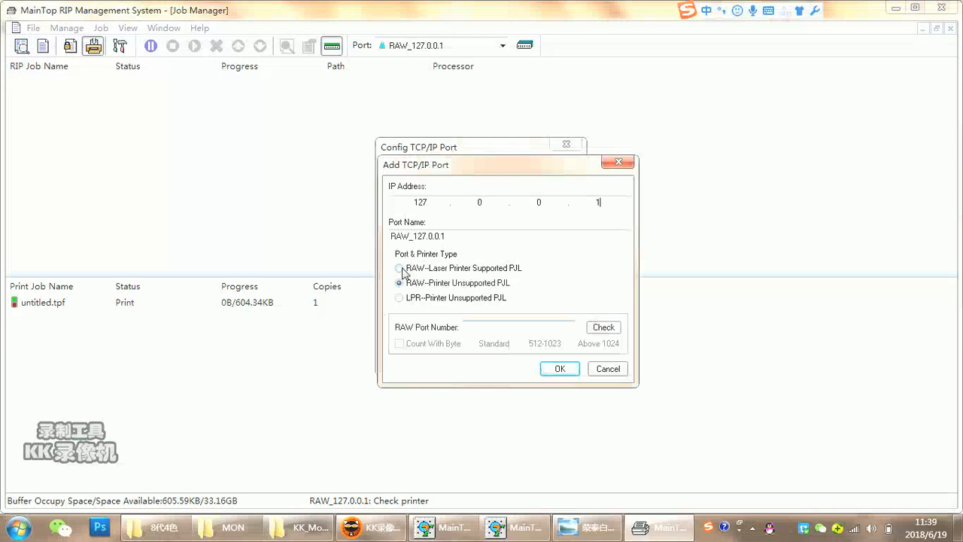
{"action": "left_click", "coordinate": [606, 328]}
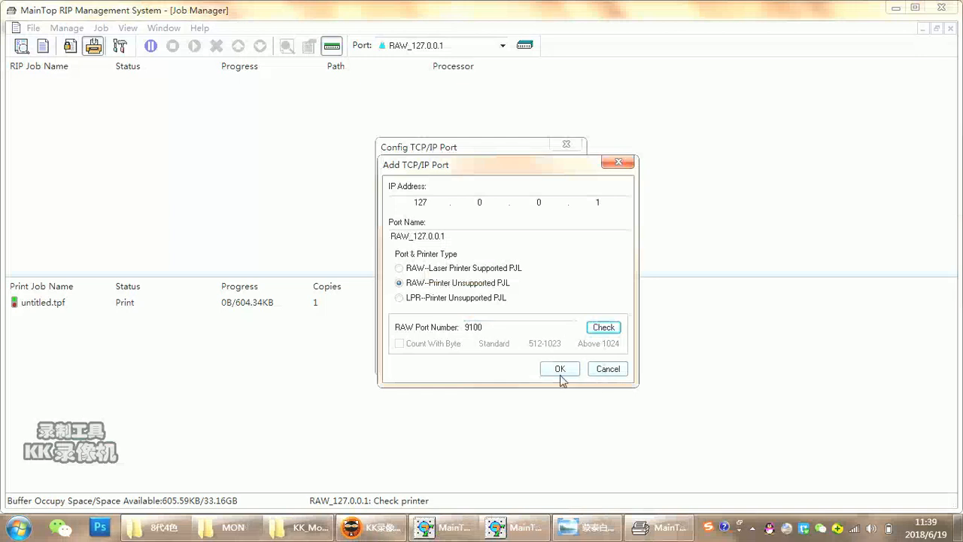
{"action": "left_click", "coordinate": [624, 163]}
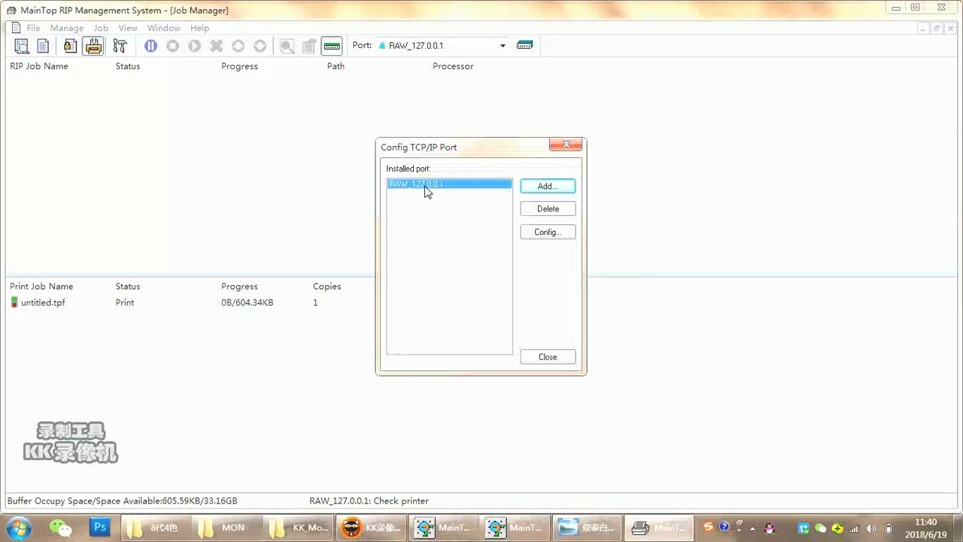
{"action": "left_click", "coordinate": [551, 359]}
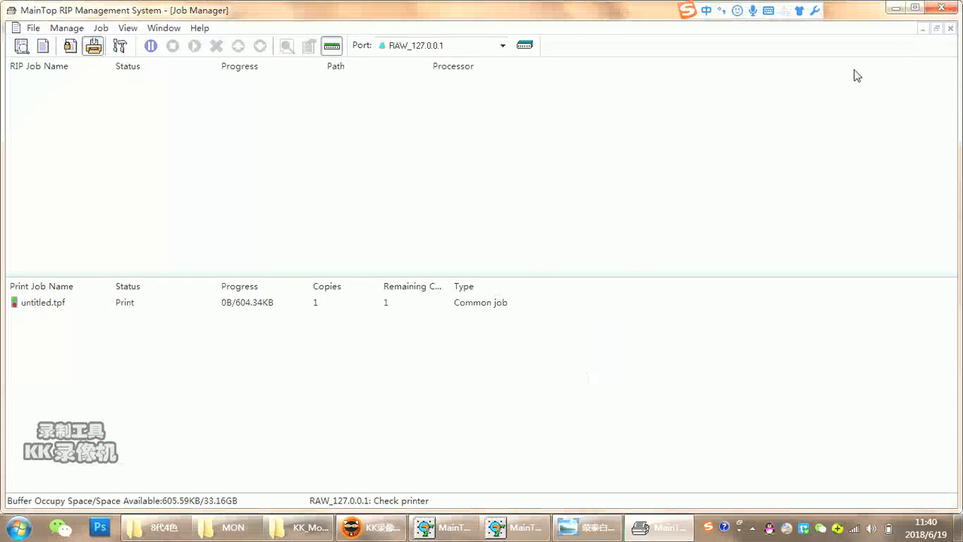
Close the RIP manager, switch to MainTop DTP, and set the print port to RAW_127.0.0.1 in the print job's printer properties
{"action": "left_click", "coordinate": [940, 7]}
{"action": "left_click", "coordinate": [602, 530]}
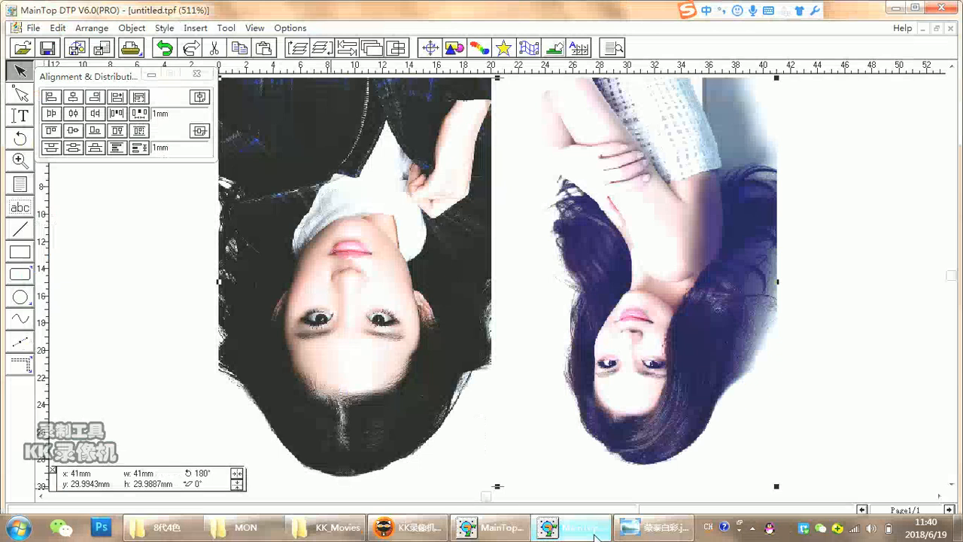
{"action": "left_click", "coordinate": [34, 30]}
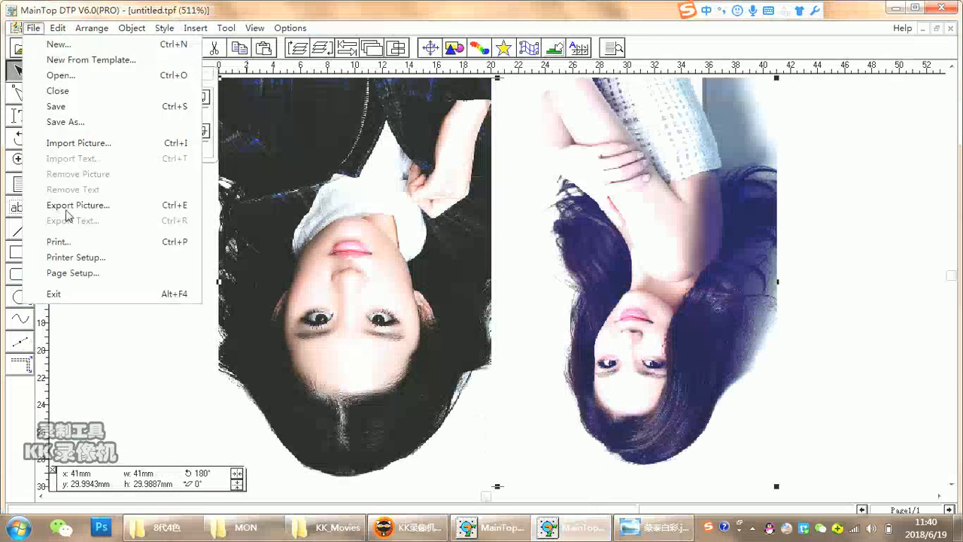
{"action": "left_click", "coordinate": [62, 242]}
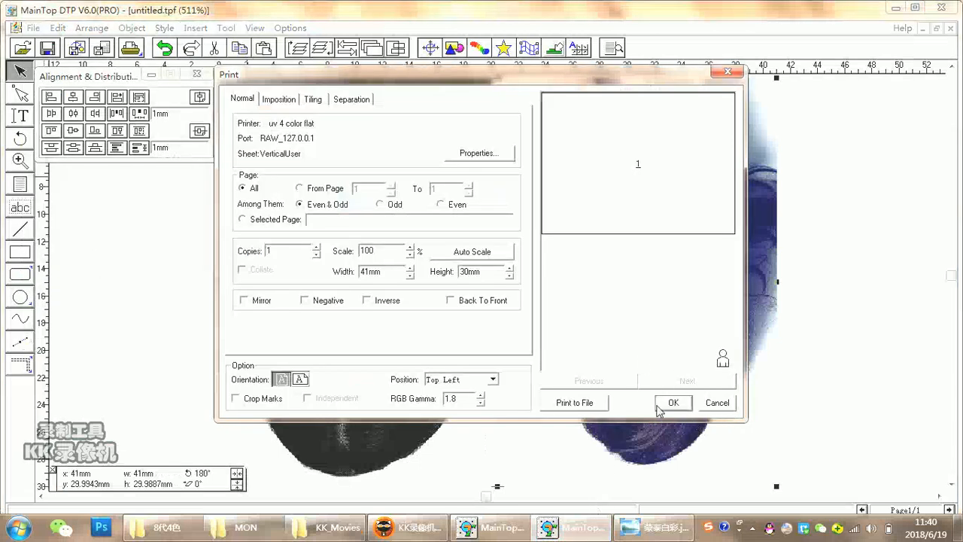
{"action": "left_click", "coordinate": [495, 155]}
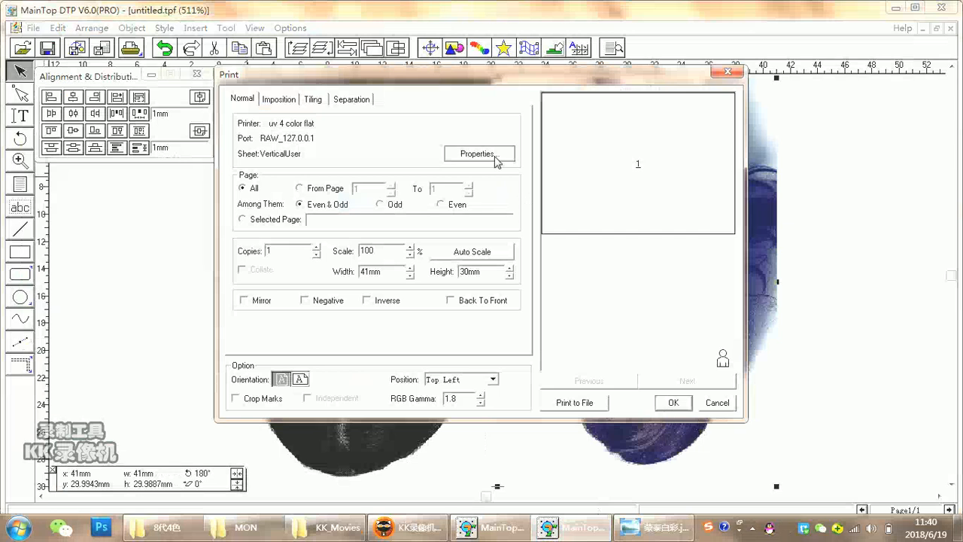
{"action": "left_click", "coordinate": [443, 162]}
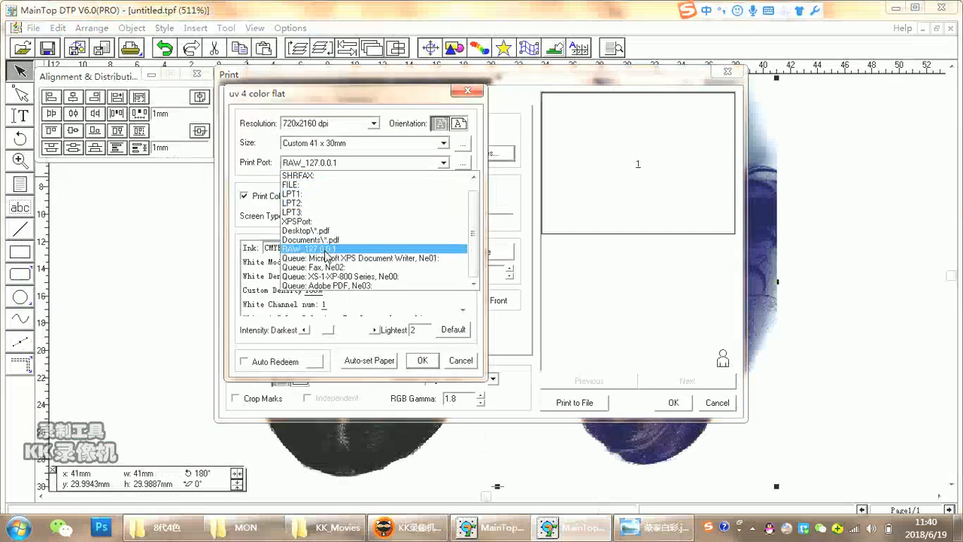
{"action": "left_click", "coordinate": [328, 255]}
{"action": "left_click", "coordinate": [420, 360]}
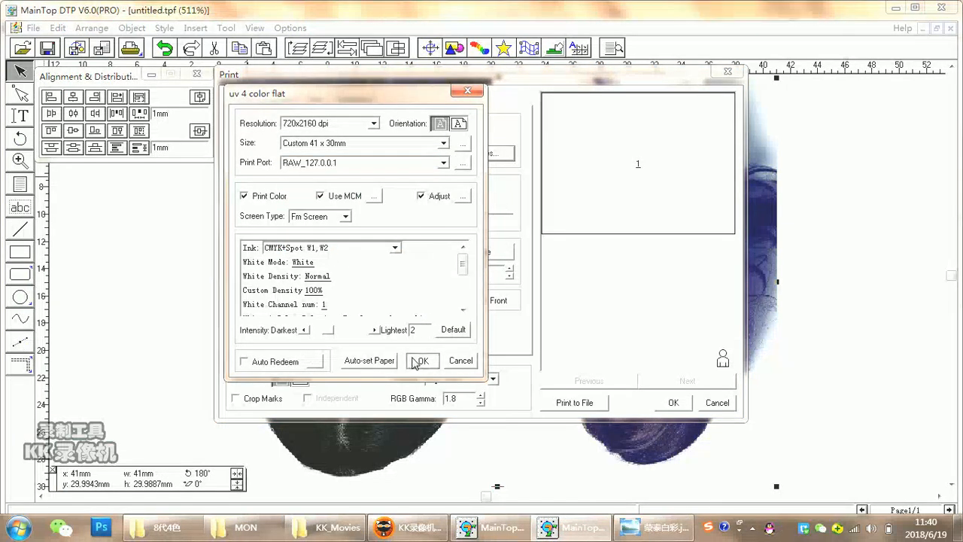